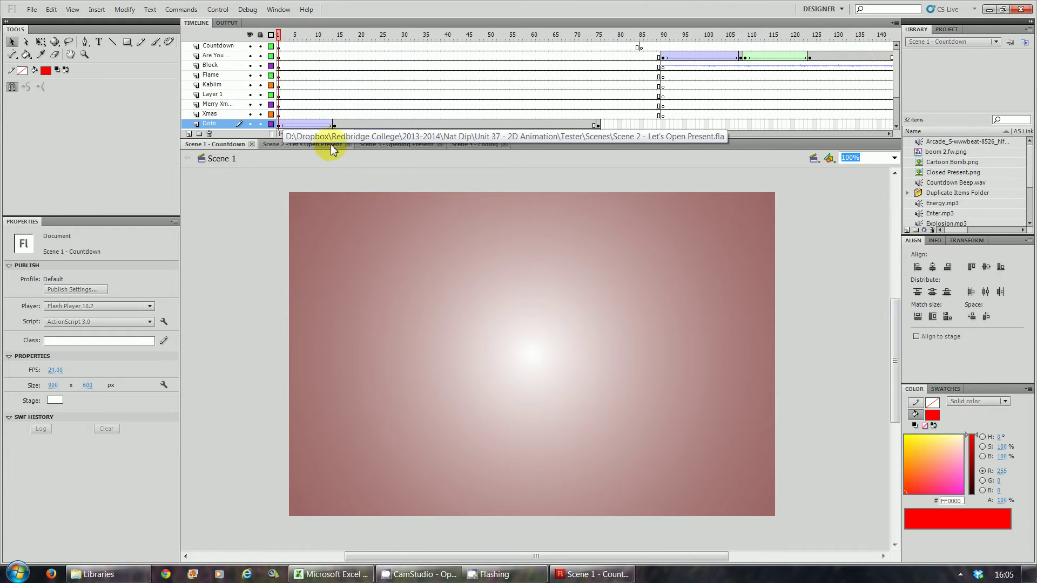
Order the scene tabs so Scene 4 - Ending follows Scene 3, then start a new document.
left_click(369, 154)
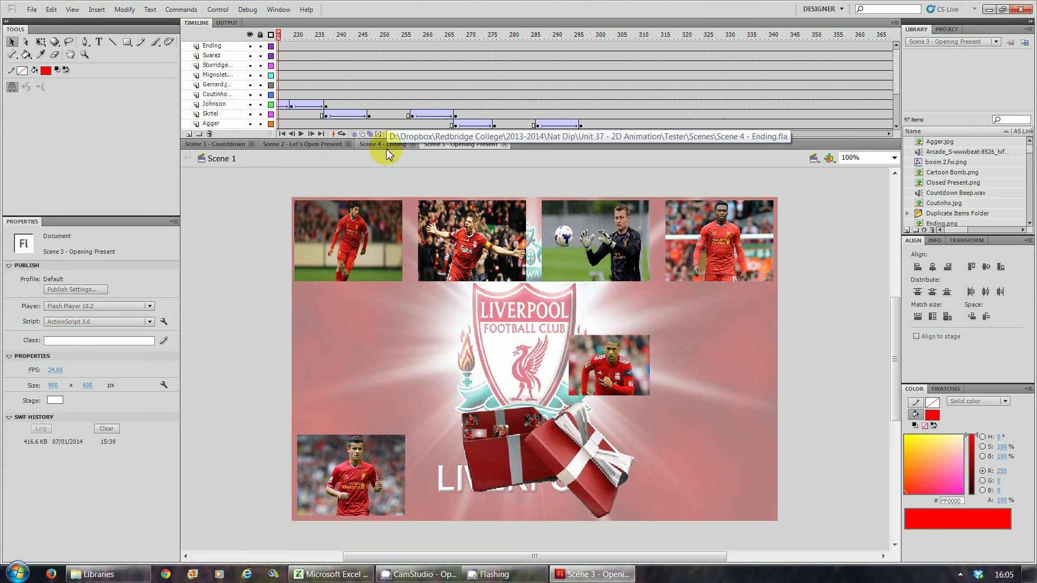
left_click_drag(379, 148, 507, 151)
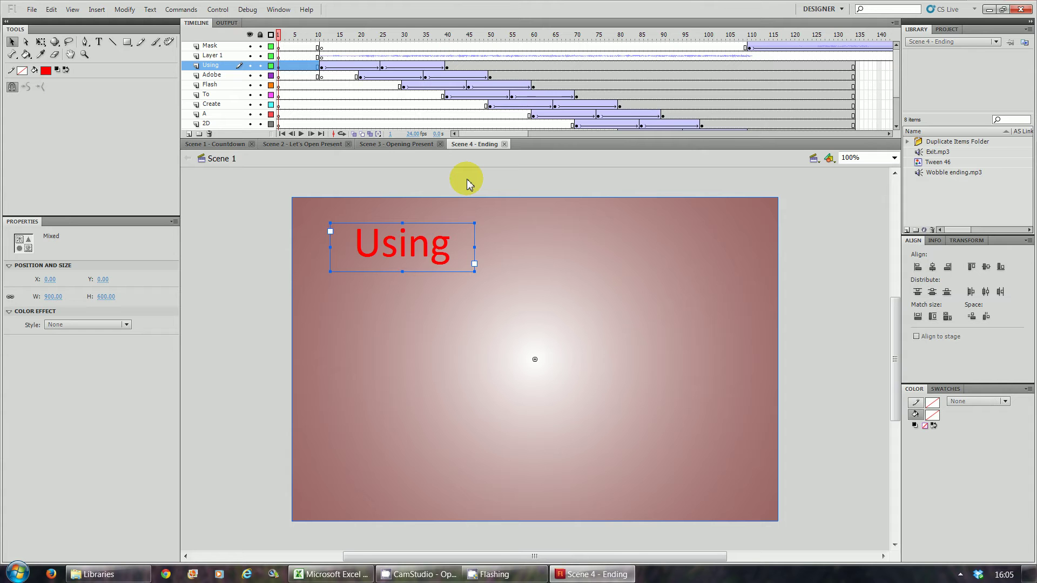
key("ctrl+n")
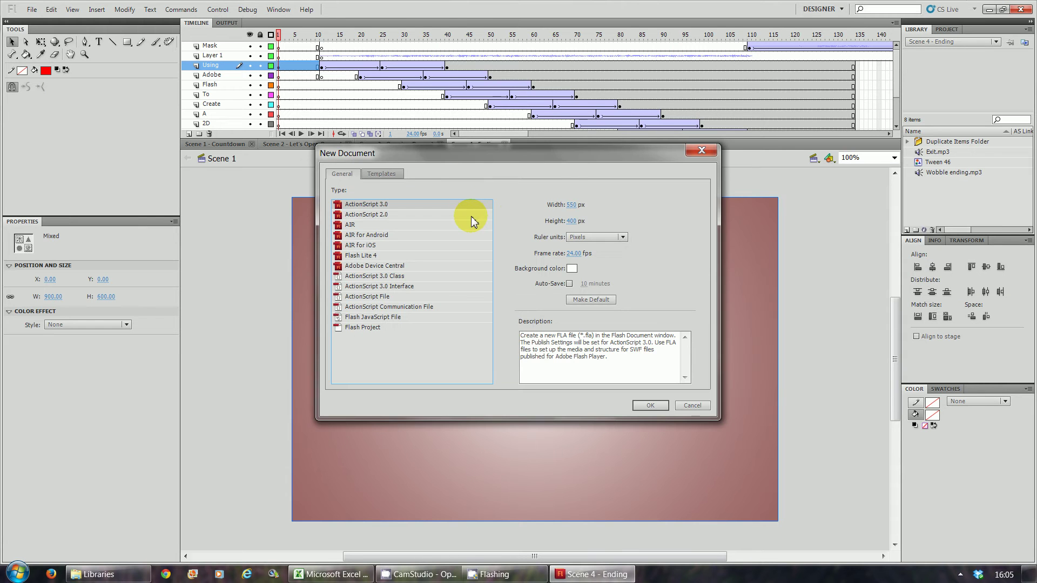
Cancel the New Document dialog and switch to the Scene 2 - Let's Open Present document.
left_click(574, 206)
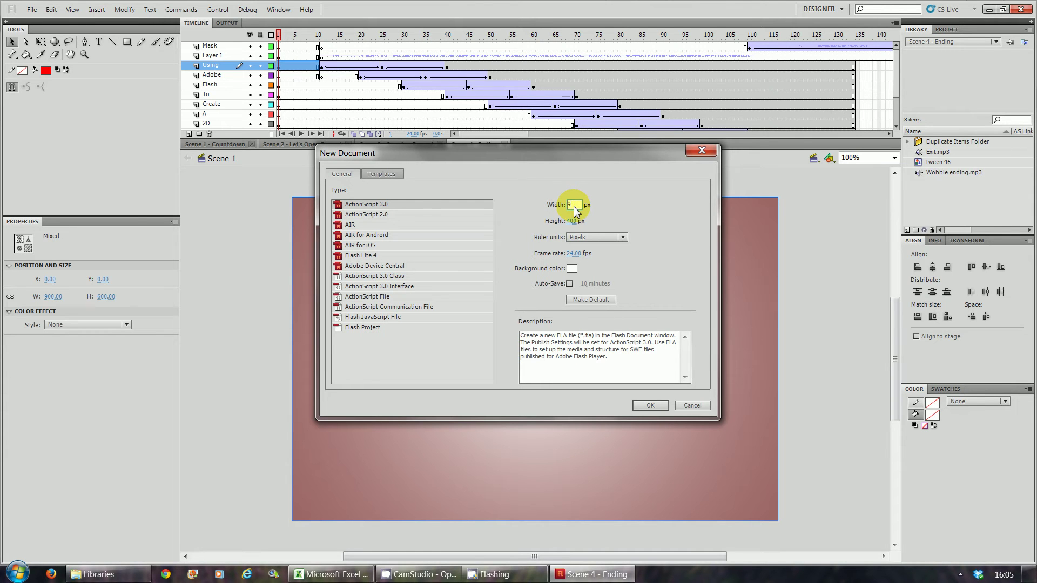
left_click(692, 405)
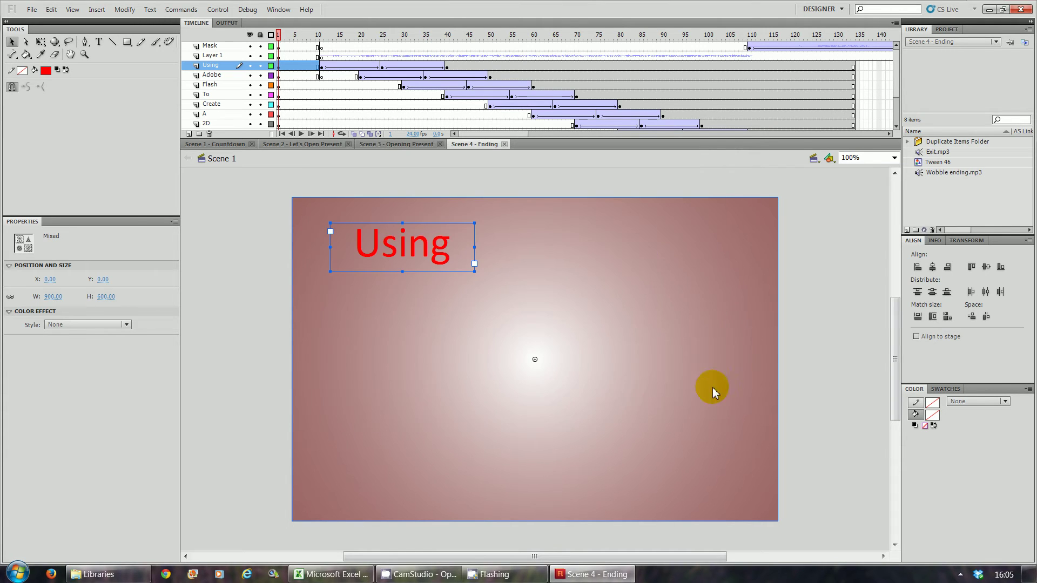
left_click(645, 263)
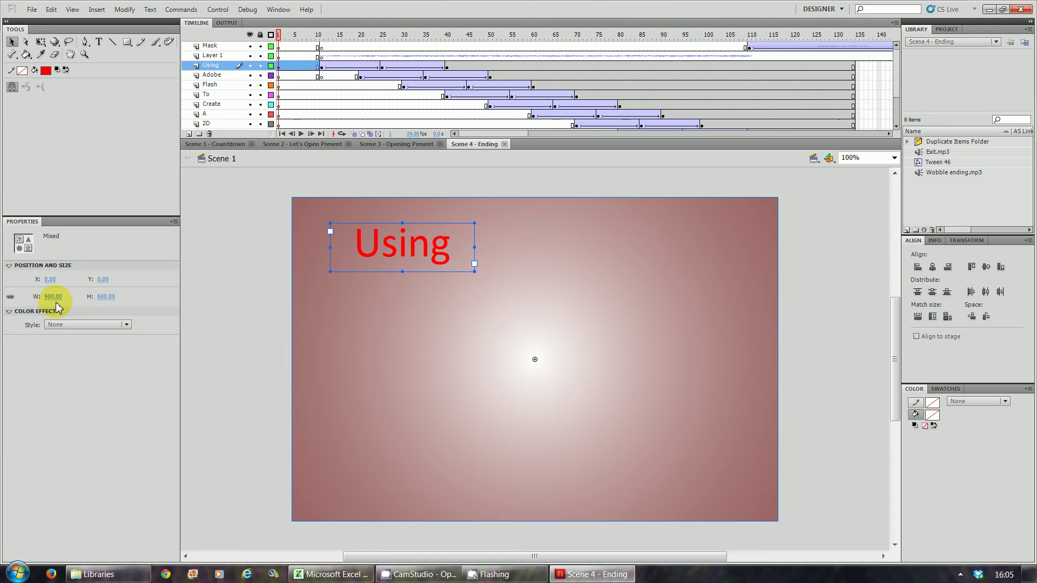
left_click(283, 144)
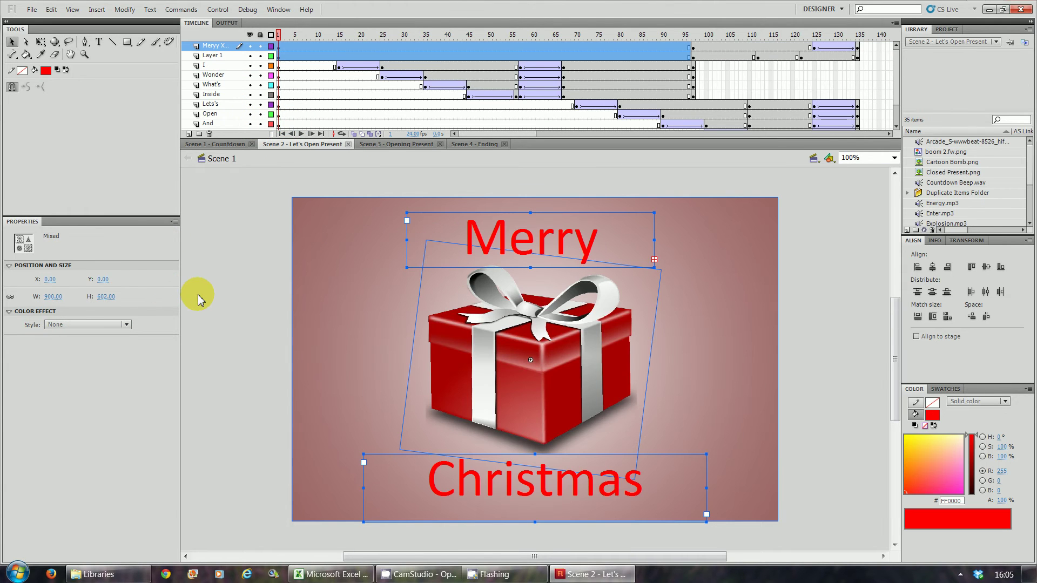
Create a new ActionScript 3.0 document with width 900 and height 600 px.
key("ctrl+n")
left_click(571, 205)
type("900")
left_click(571, 223)
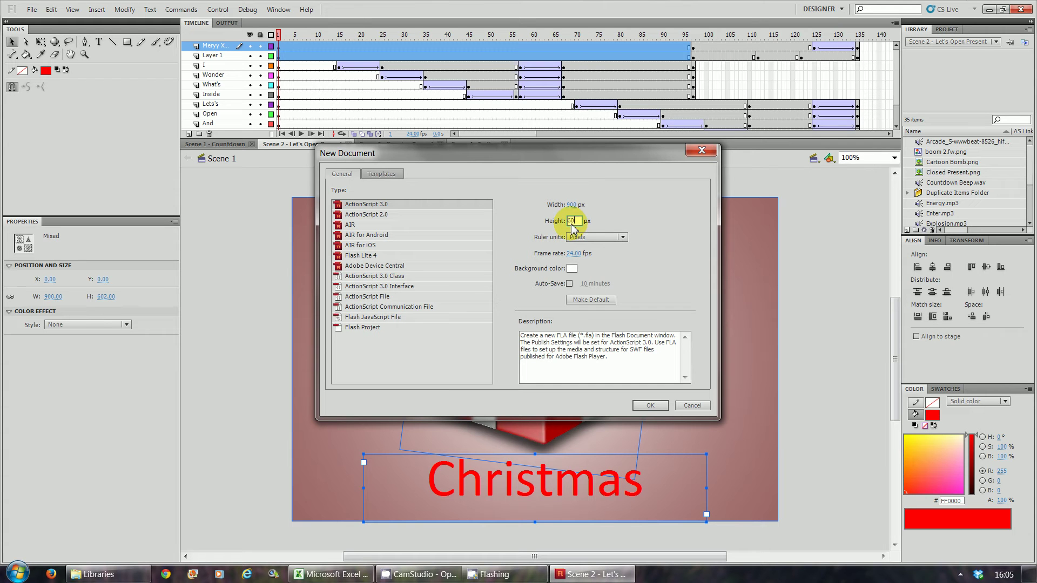
double_click(571, 222)
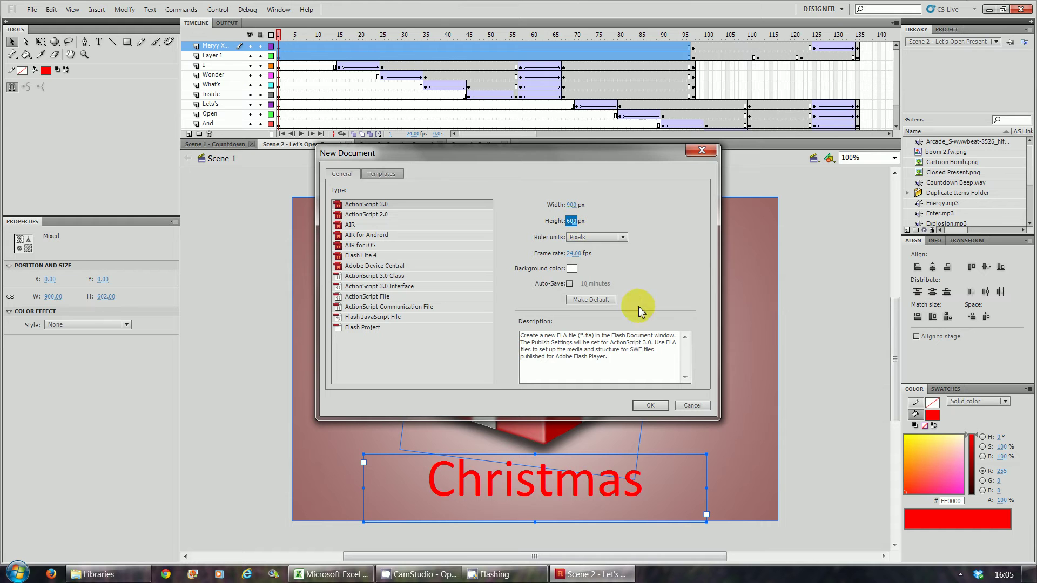
left_click(650, 406)
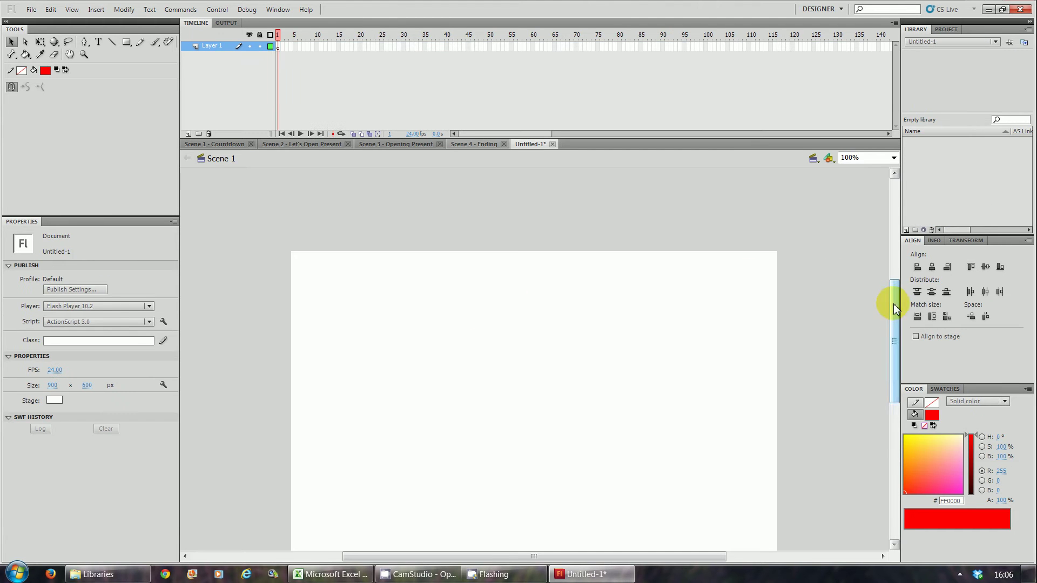
left_click_drag(891, 300, 894, 325)
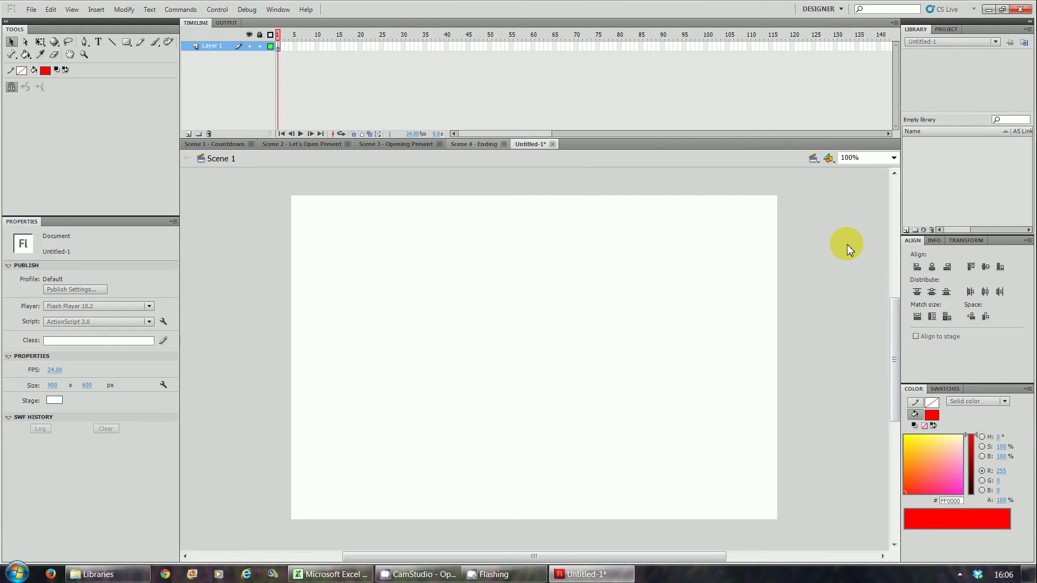
Create a new Movie Clip symbol named Scene 1 via Ctrl+F8.
key("ctrl+F8")
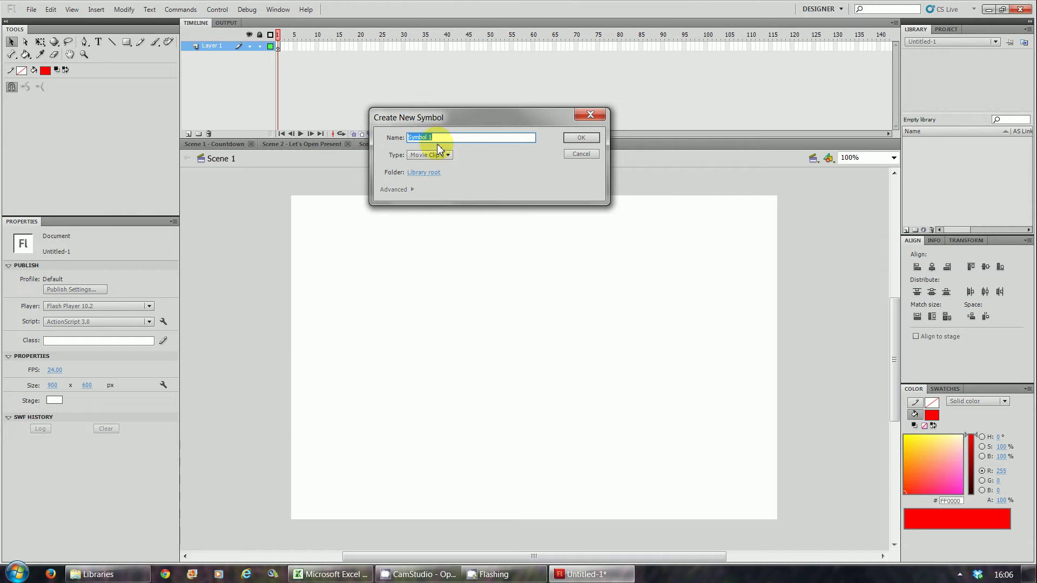
type("Scene")
left_click(593, 139)
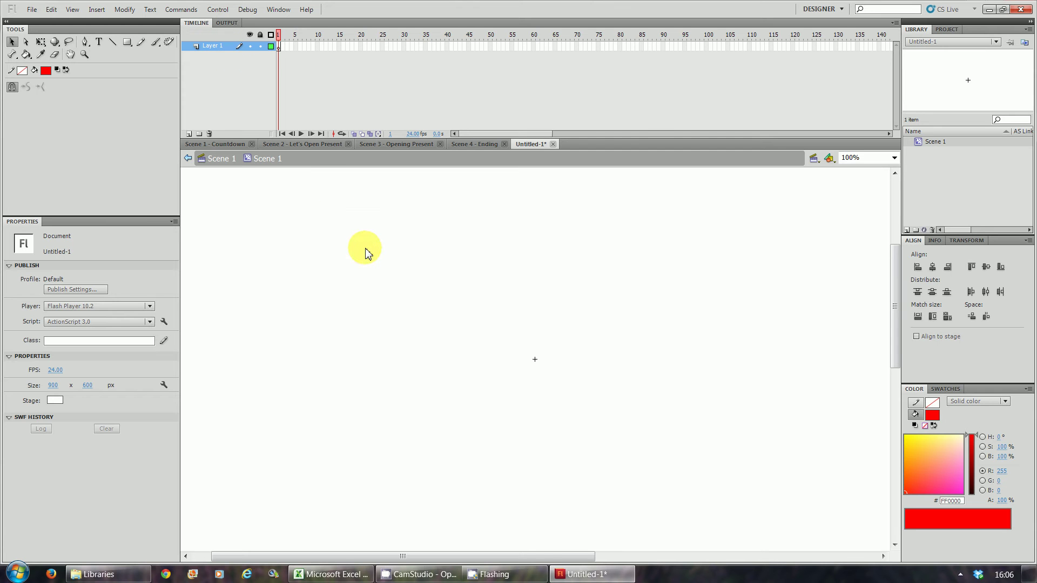
Copy all nine layers of the Scene 1 - Countdown document.
left_click(232, 146)
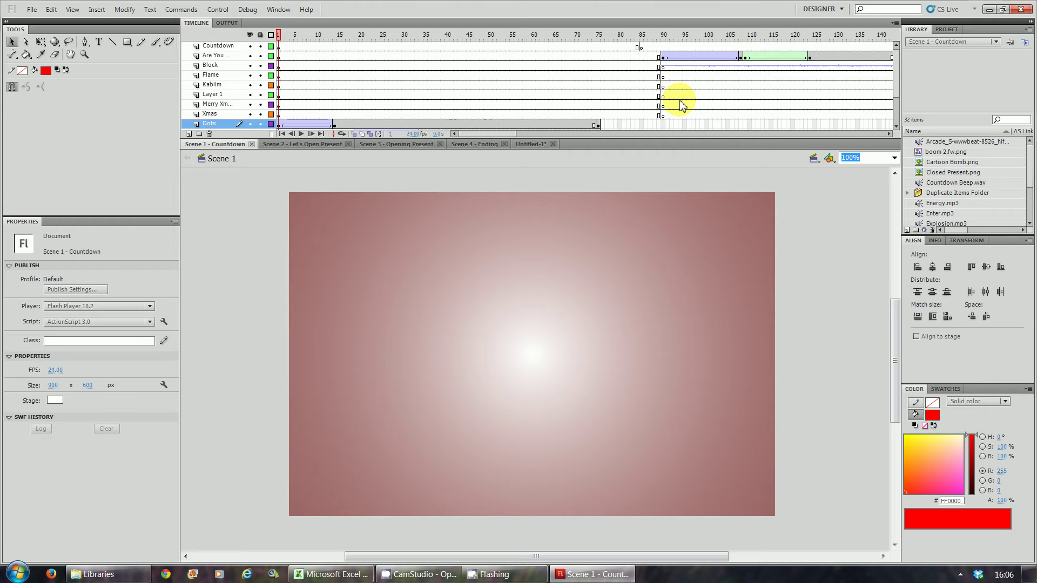
left_click(895, 86)
left_click(894, 58)
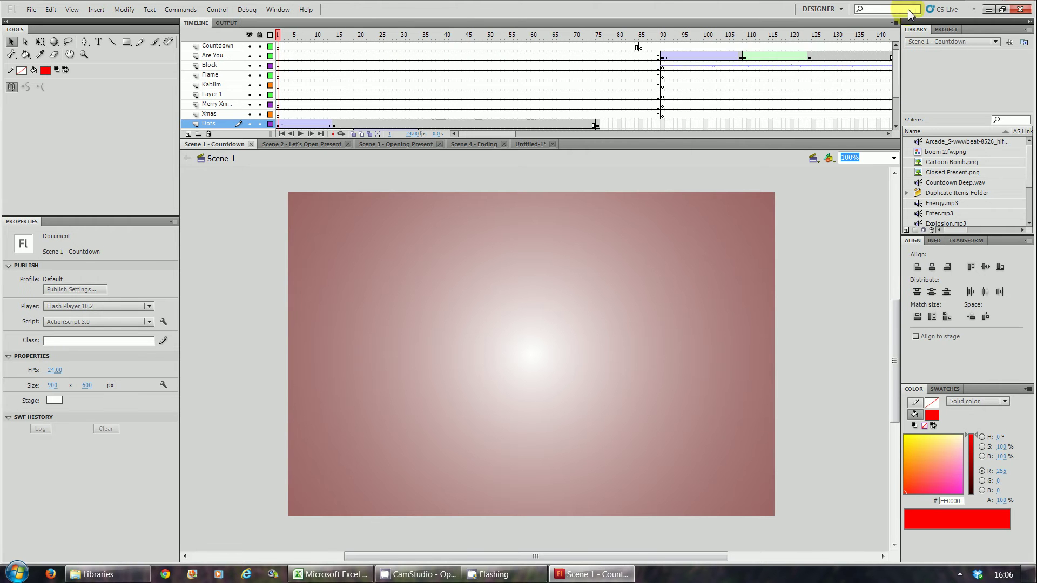
left_click(242, 46)
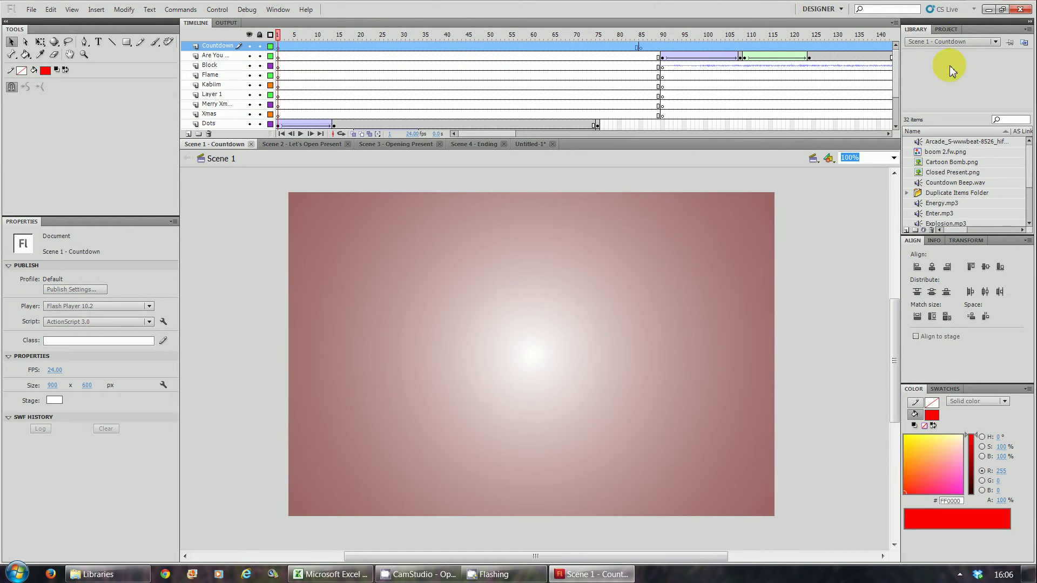
left_click_drag(897, 105, 898, 127)
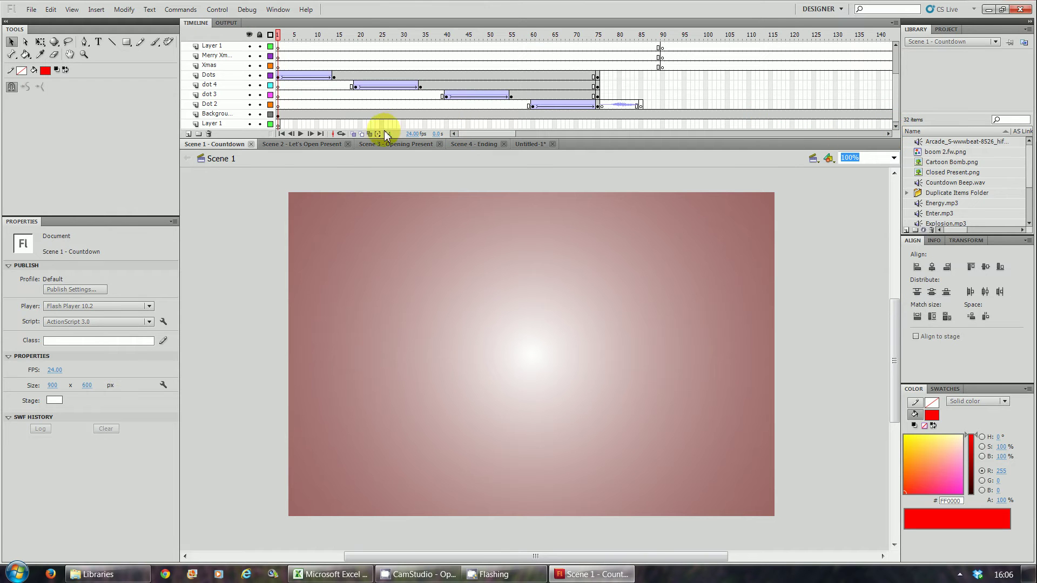
left_click(221, 124, "shift")
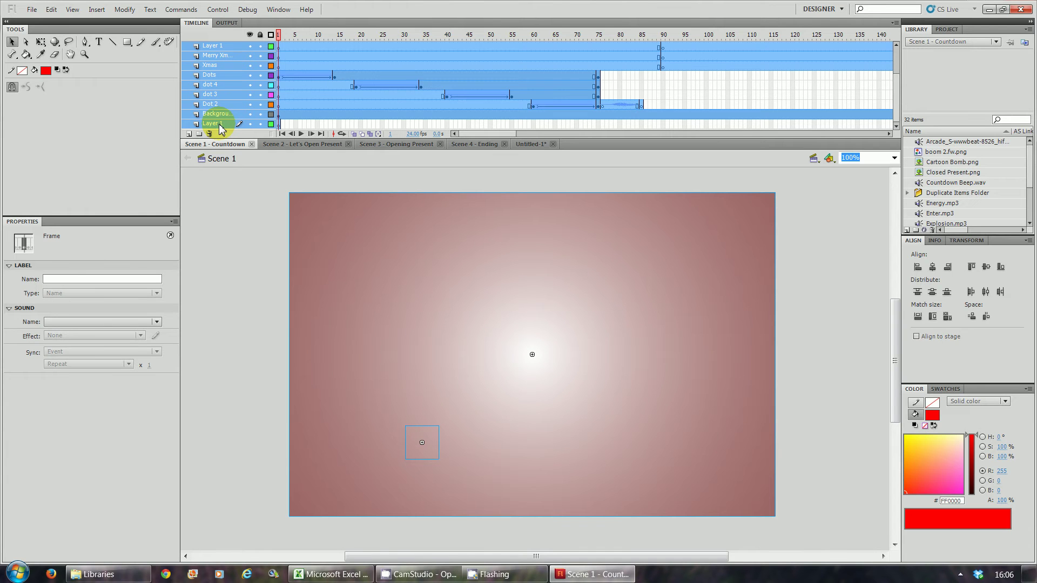
left_click(217, 114)
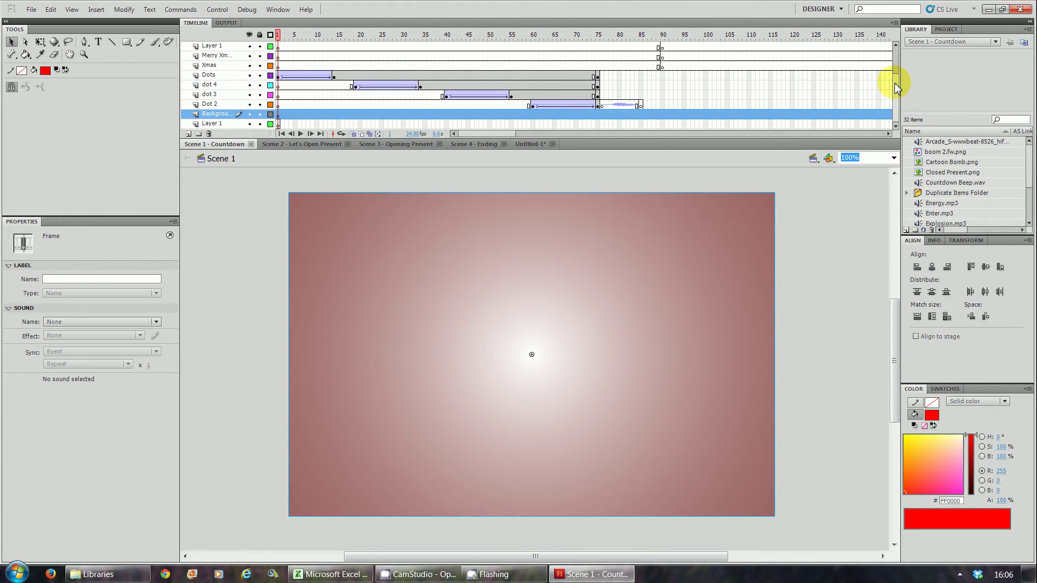
left_click_drag(894, 82, 894, 33)
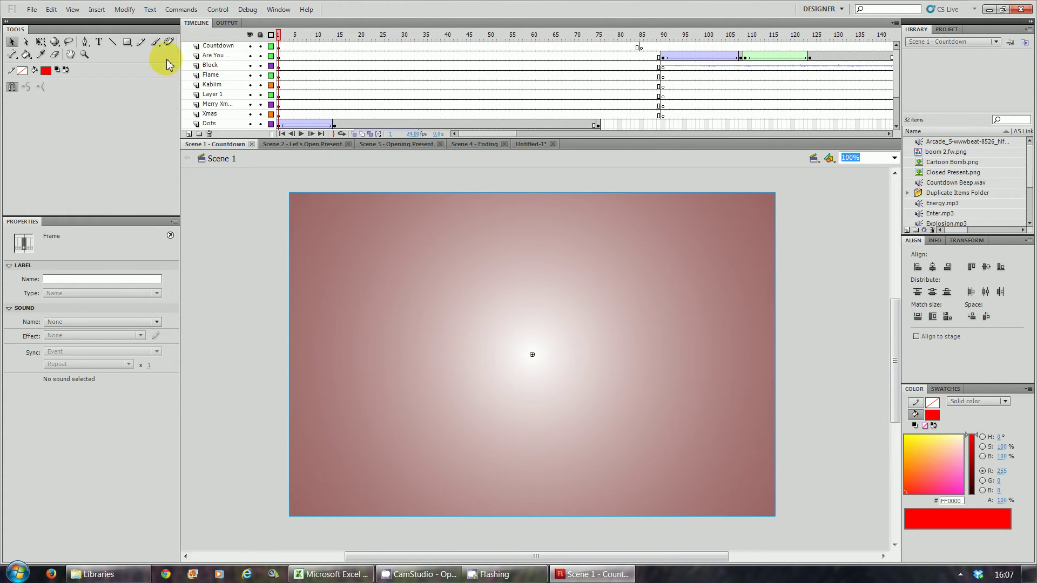
left_click(203, 48, "shift")
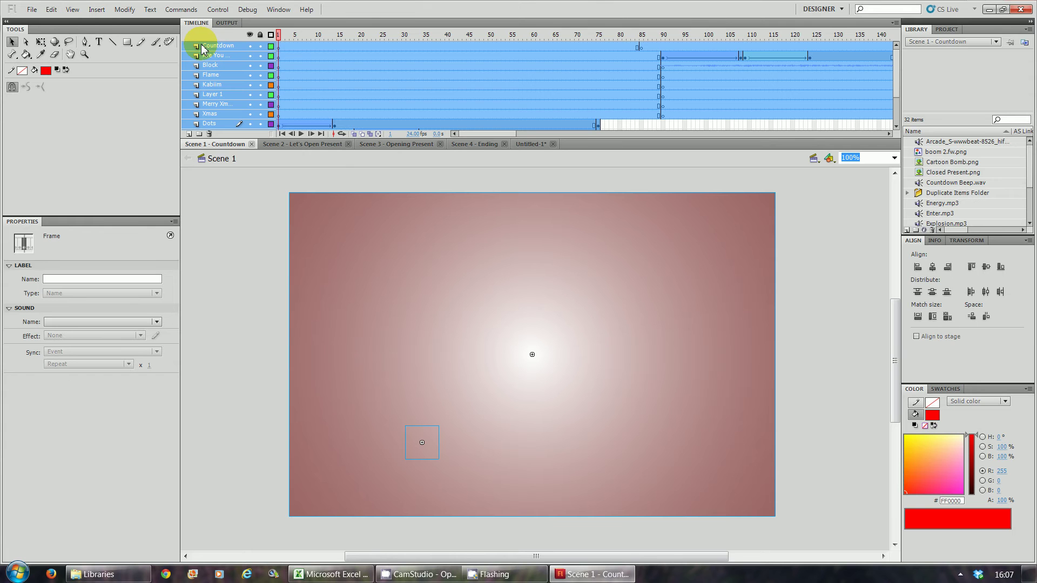
right_click(202, 49)
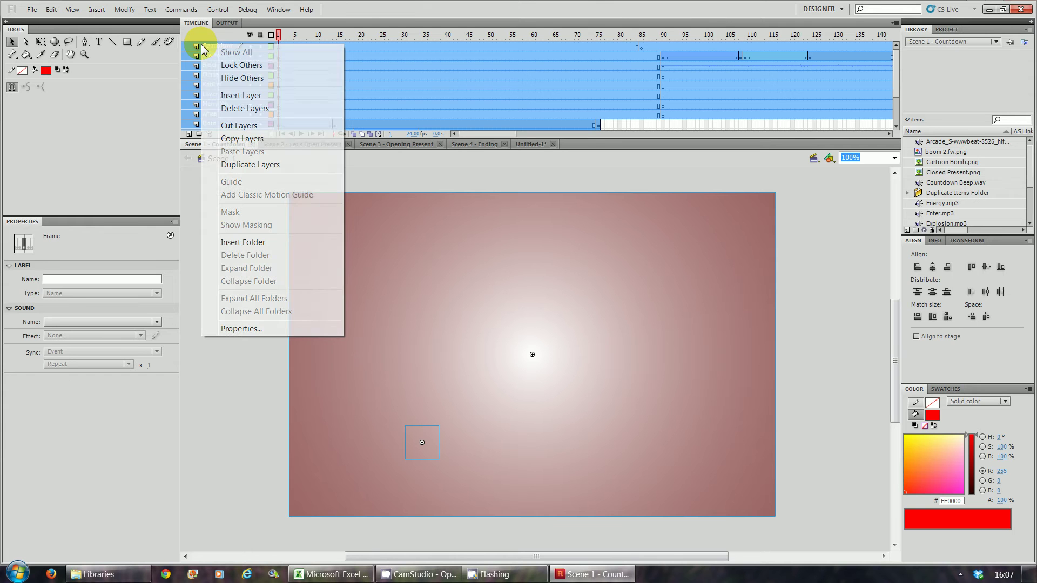
left_click(258, 139)
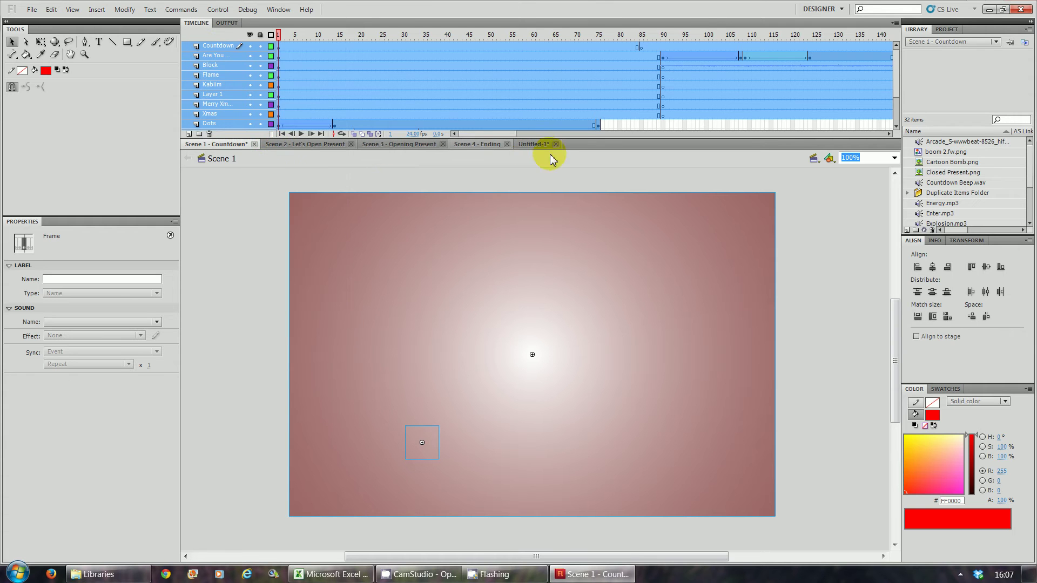
Paste the Countdown layers into the Scene 1 clip, delete empty Layer 1, and exit to the stage.
left_click(534, 144)
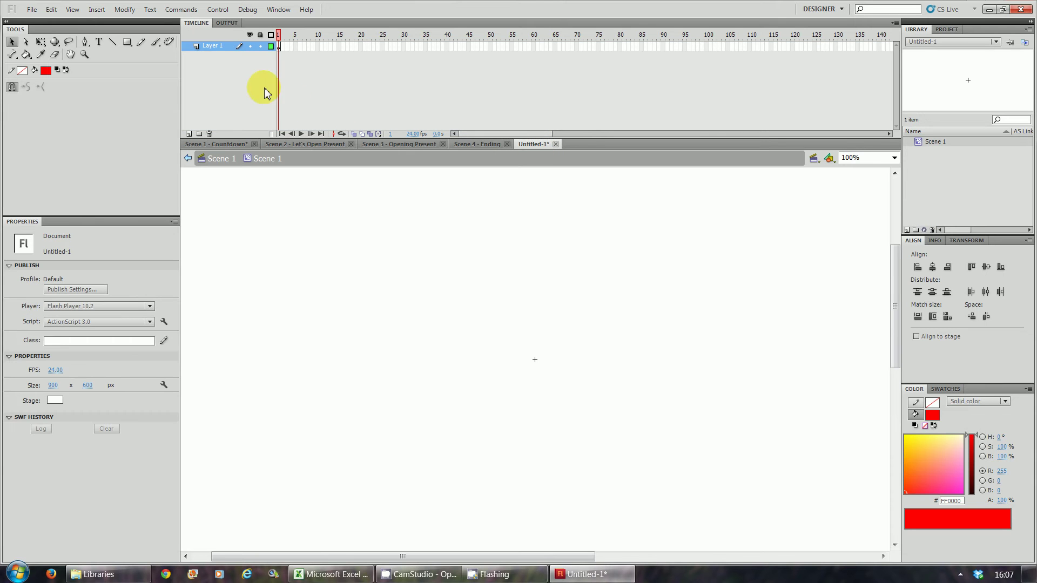
left_click(192, 48)
right_click(192, 49)
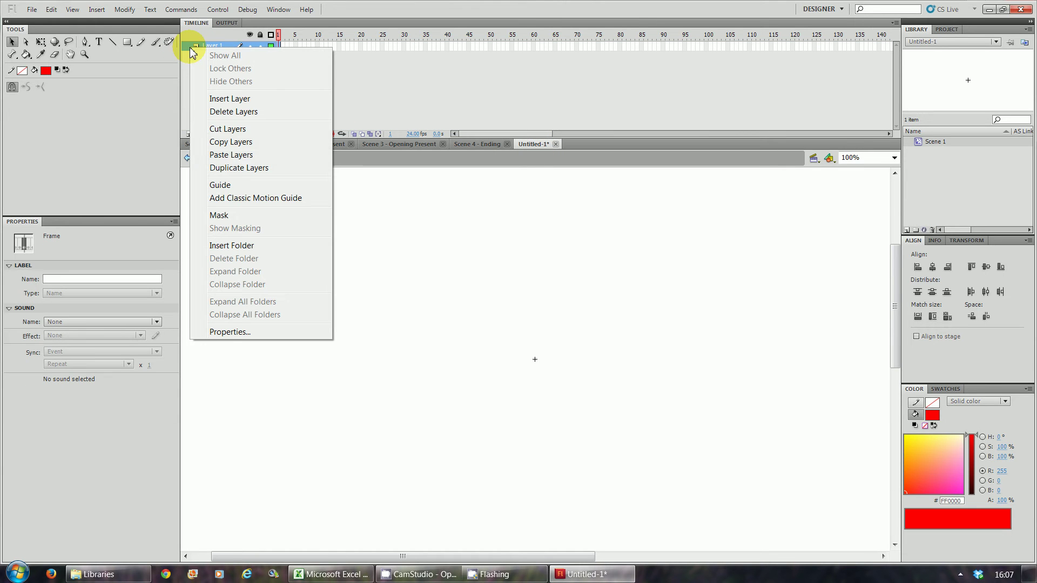
left_click(232, 155)
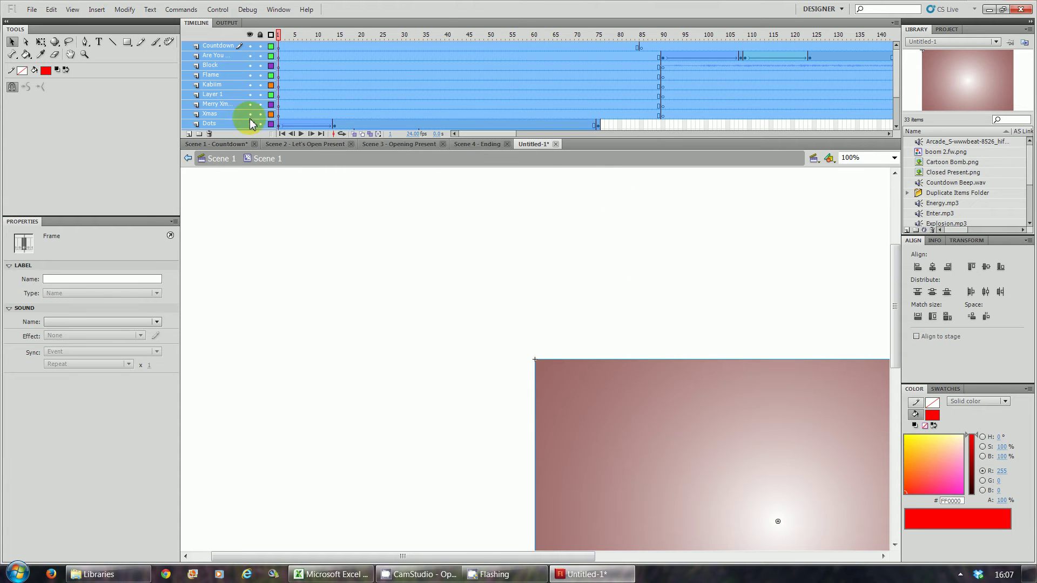
left_click(895, 120)
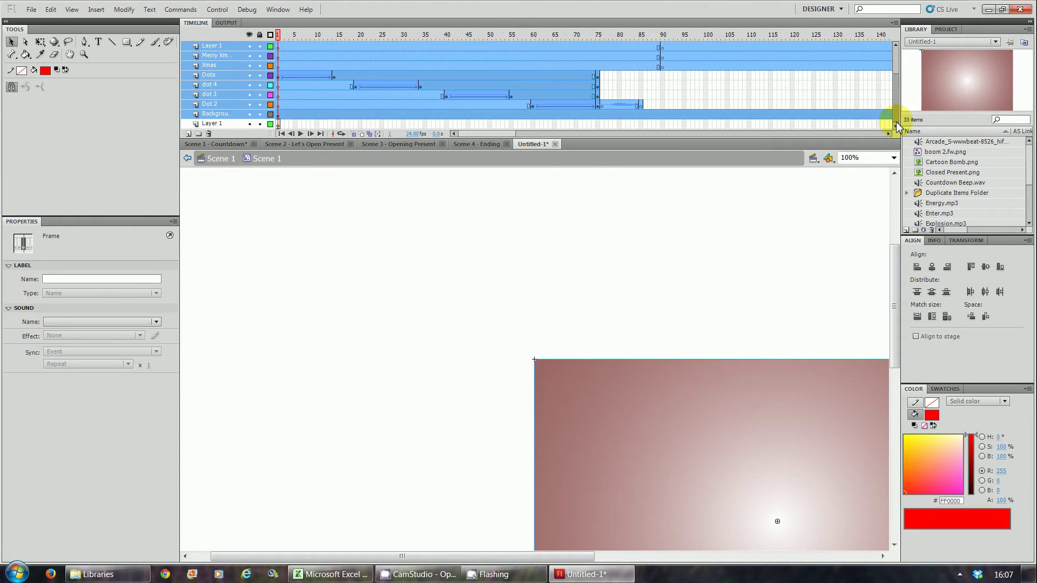
left_click(212, 124)
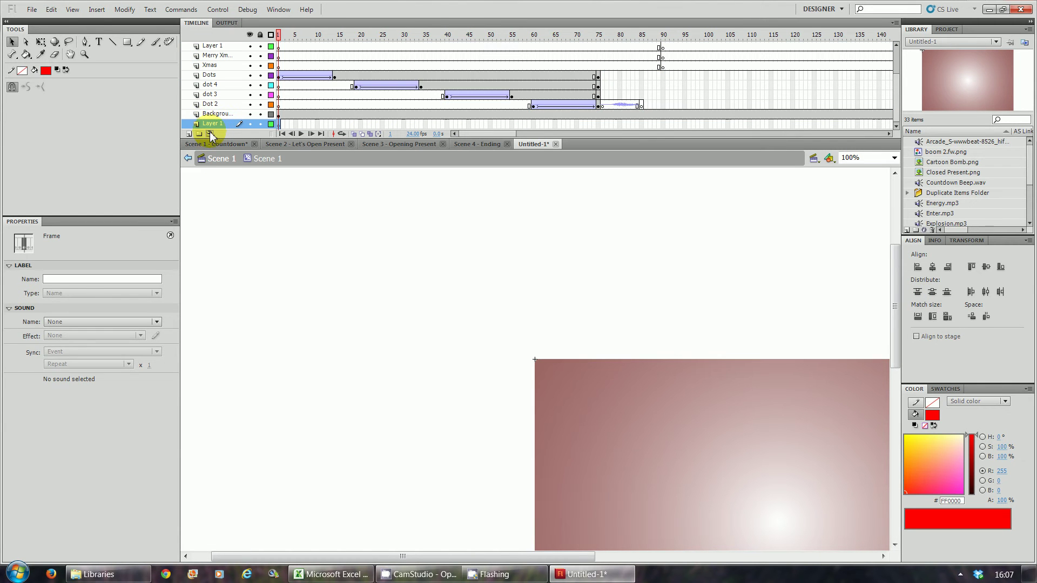
left_click(209, 134)
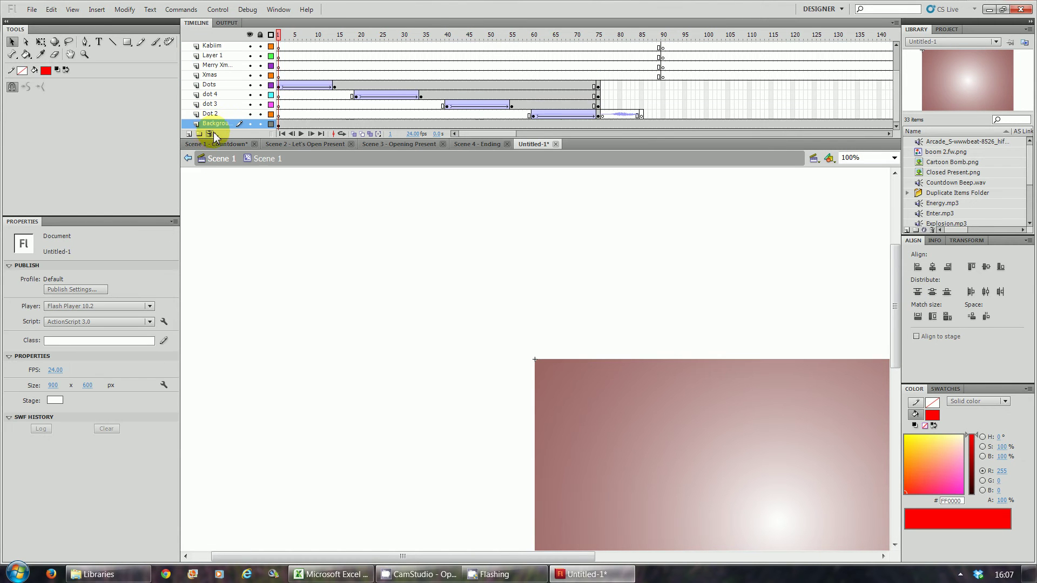
left_click(222, 159)
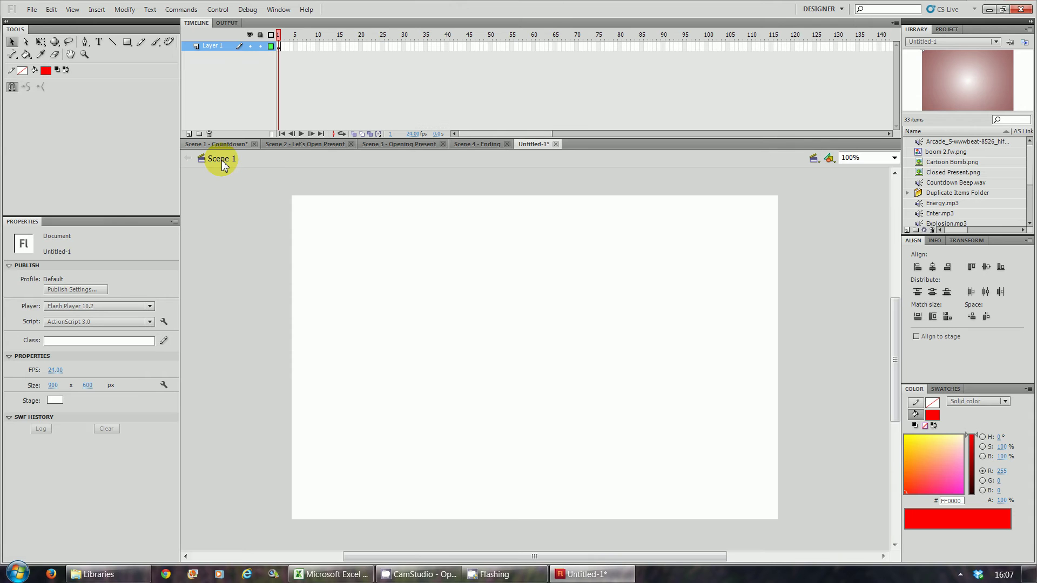
Back in Untitled-1, create a Movie Clip symbol named Scene 2 and enlarge the timeline slightly.
mouse_move(496, 576)
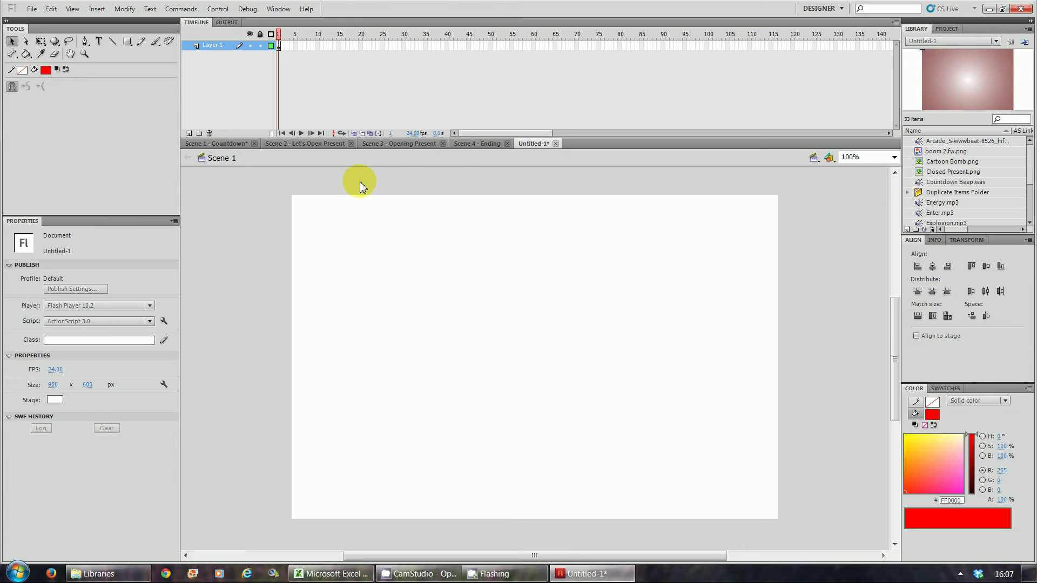
left_click(290, 143)
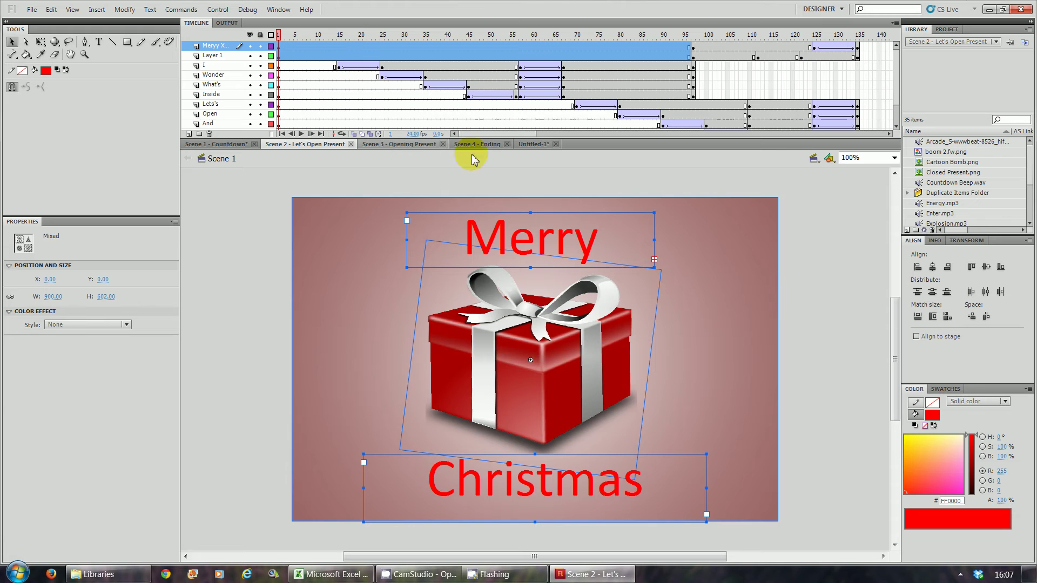
left_click(528, 145)
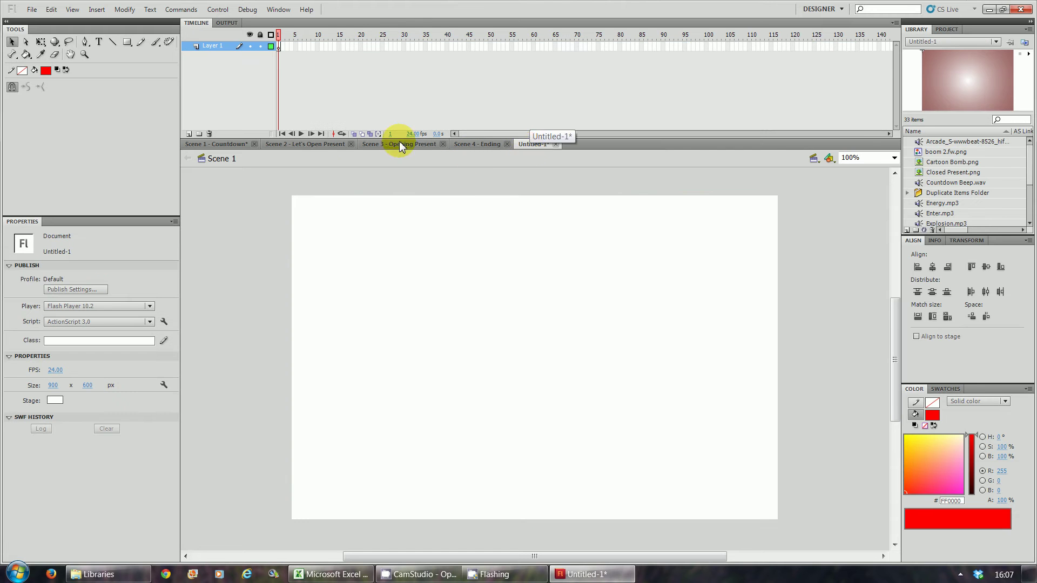
key("ctrl+F8")
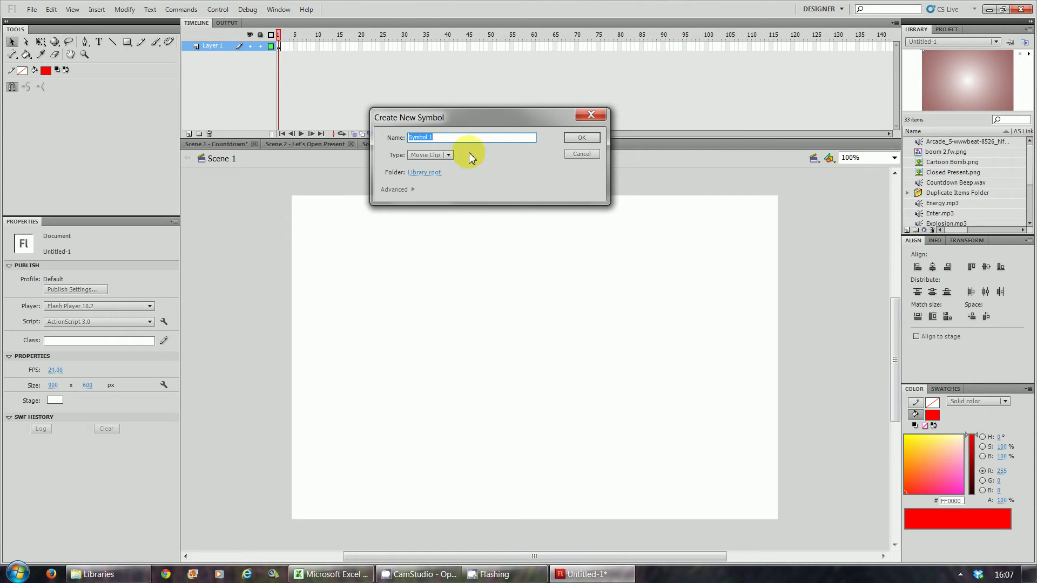
type("Scene 2")
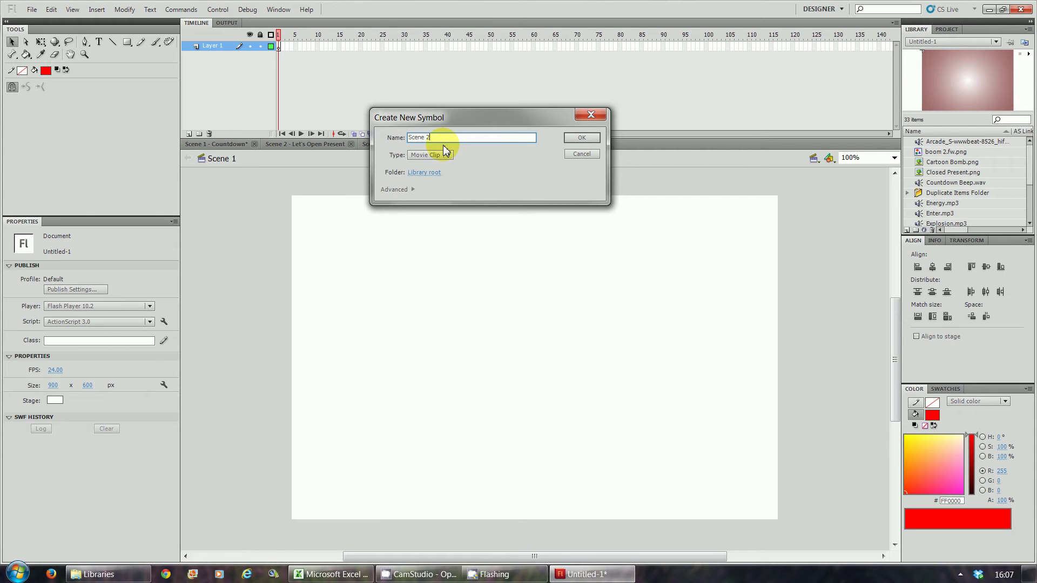
left_click(581, 138)
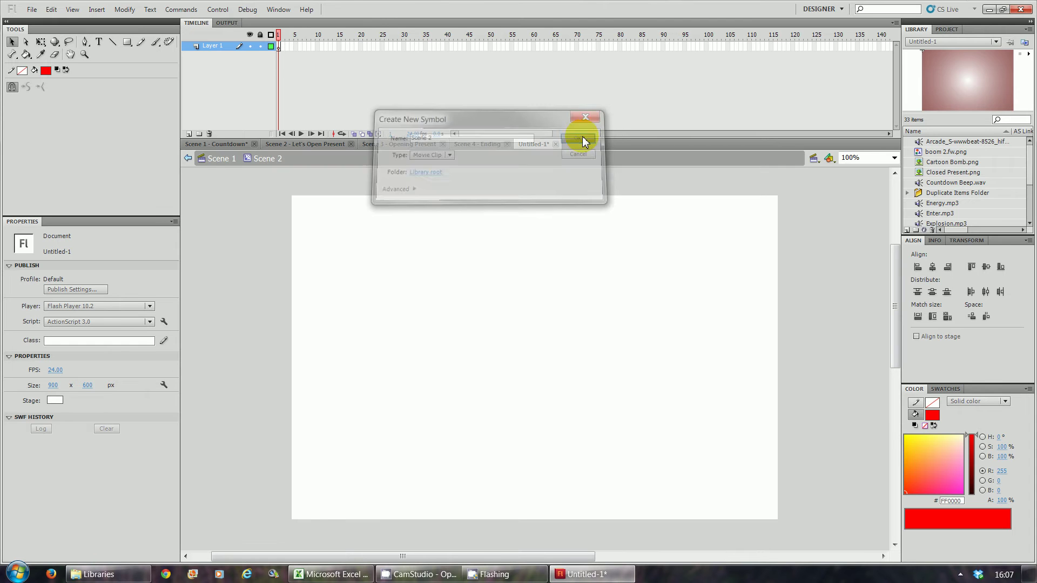
left_click_drag(308, 139, 310, 142)
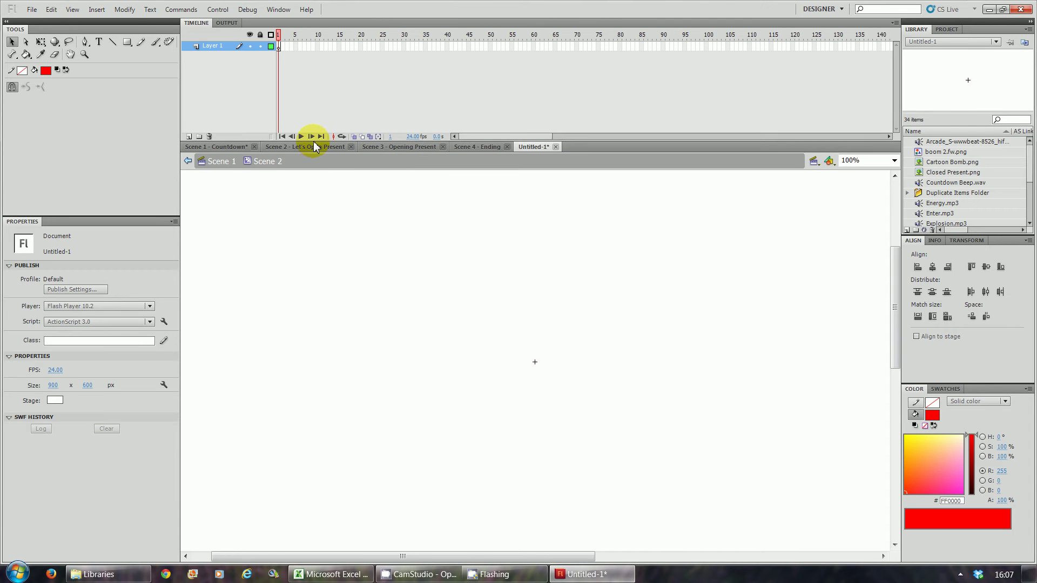
Copy all layers of the Let's Open Present document.
left_click(314, 145)
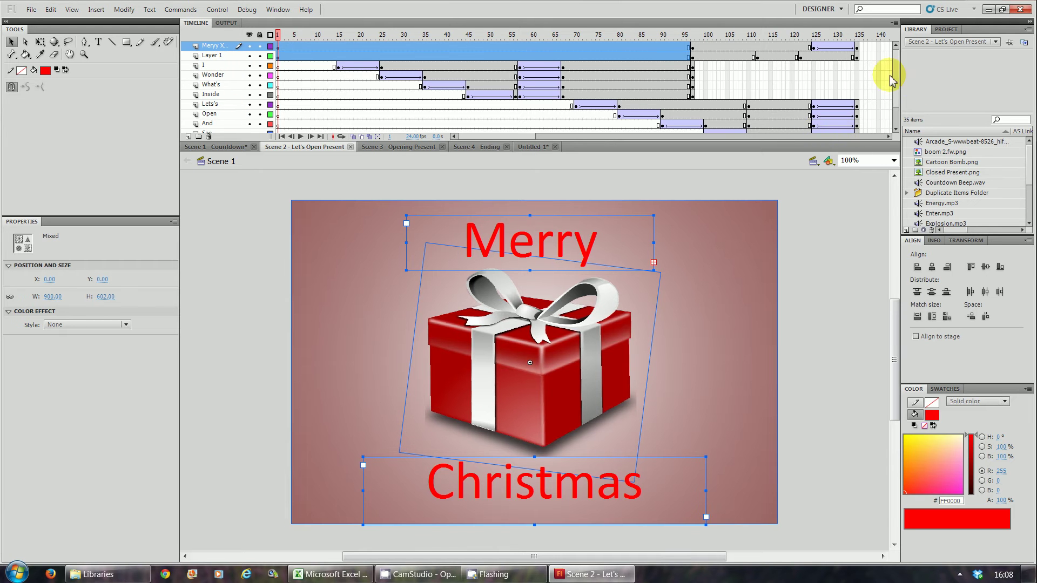
left_click_drag(898, 78, 889, 120)
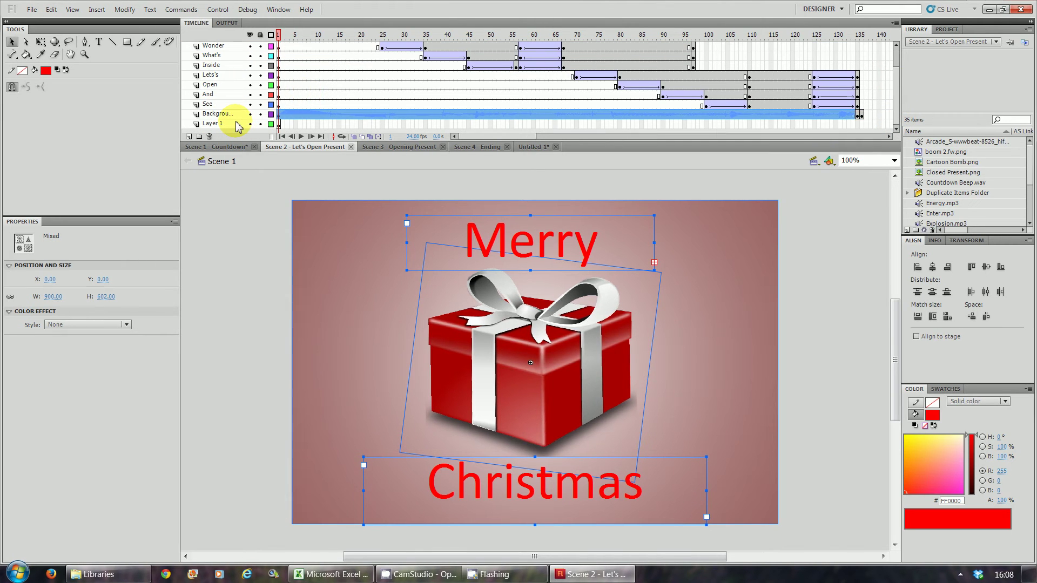
left_click(221, 114, "shift")
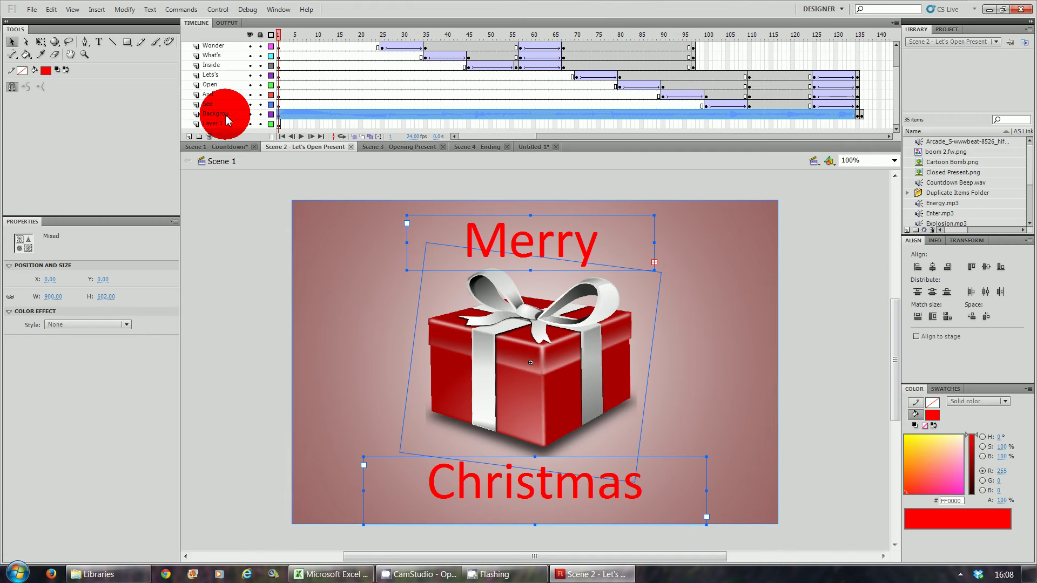
right_click(226, 115)
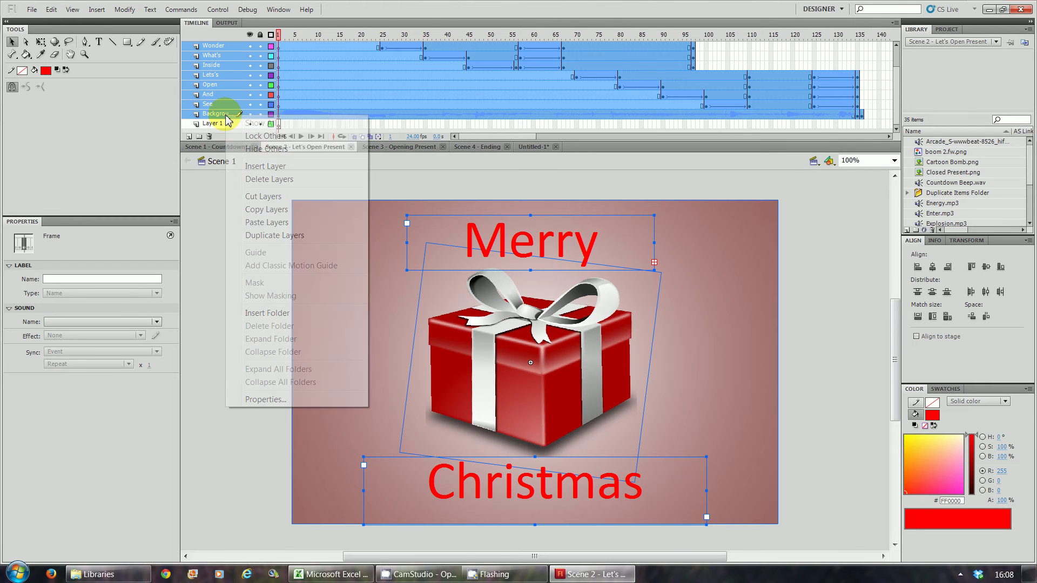
left_click(264, 210)
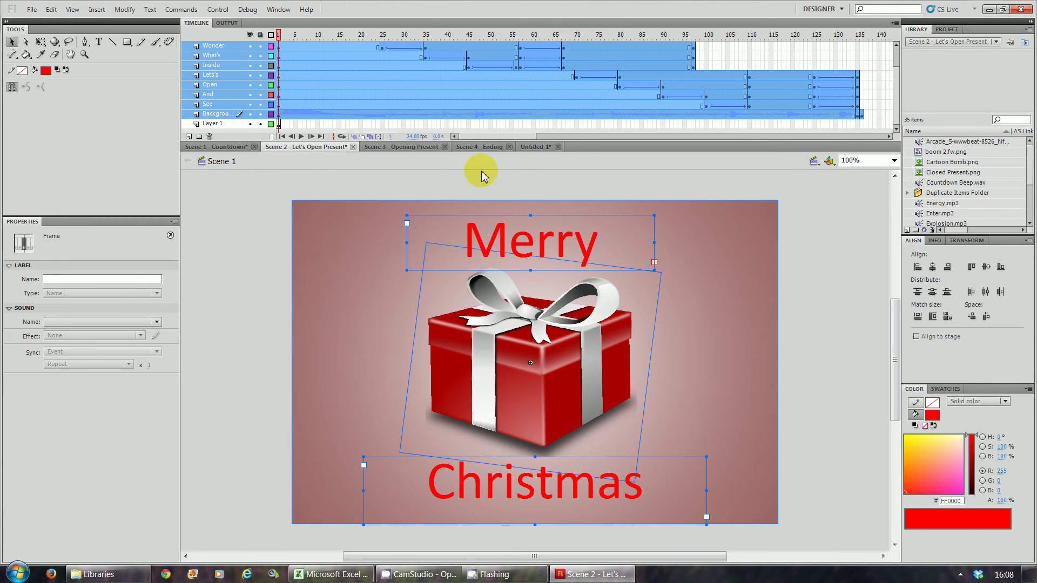
Paste the layers into the Scene 2 clip, delete its empty Layer 1, and return to Scene 1.
left_click(533, 146)
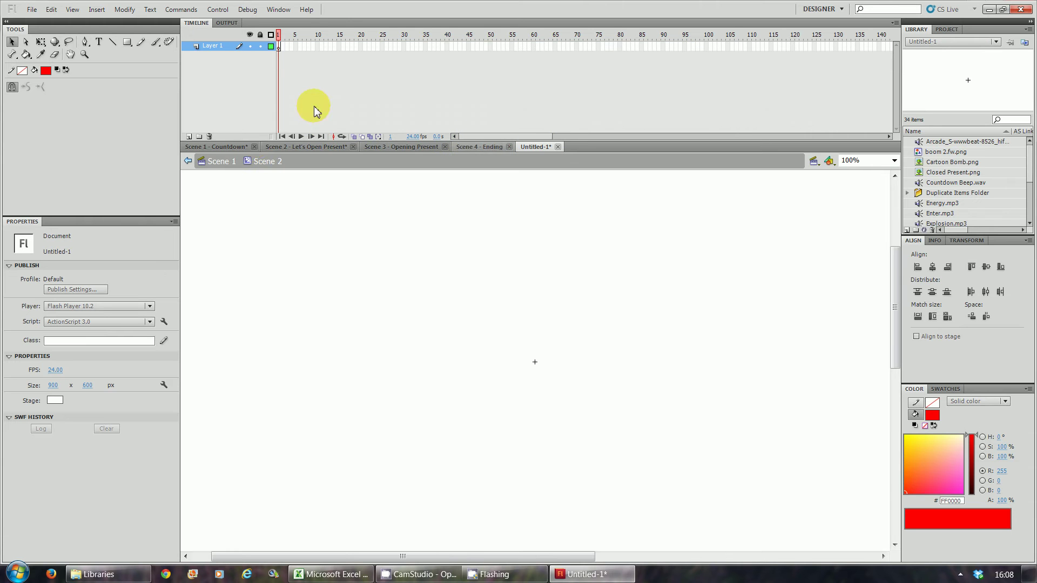
right_click(219, 51)
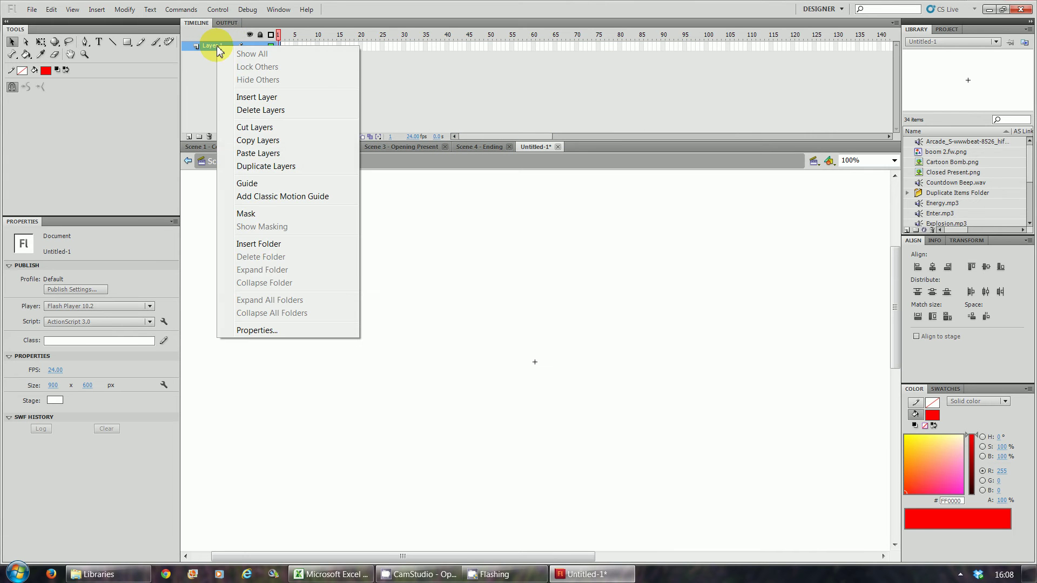
left_click(258, 154)
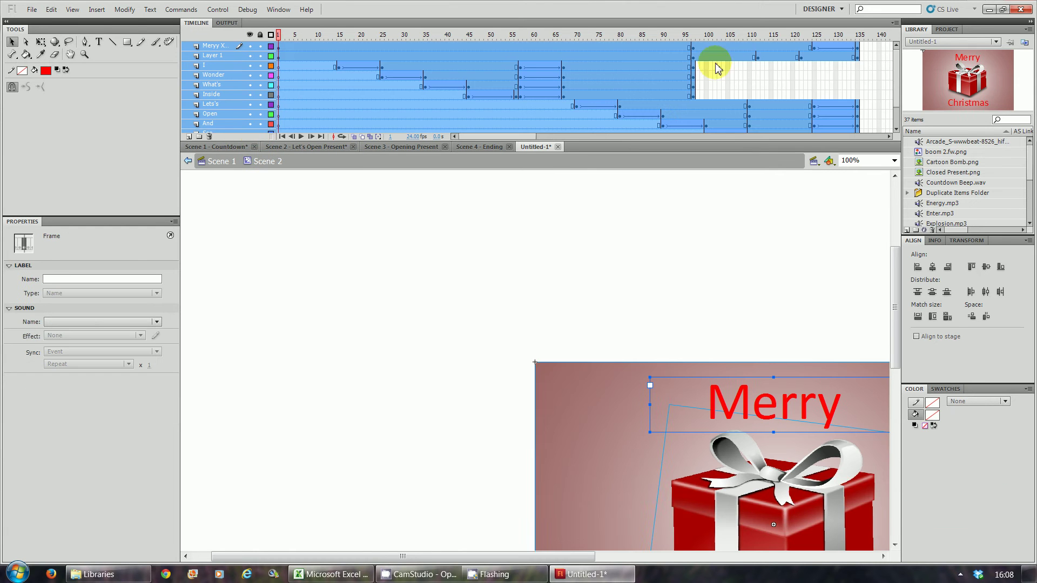
left_click_drag(891, 76, 892, 109)
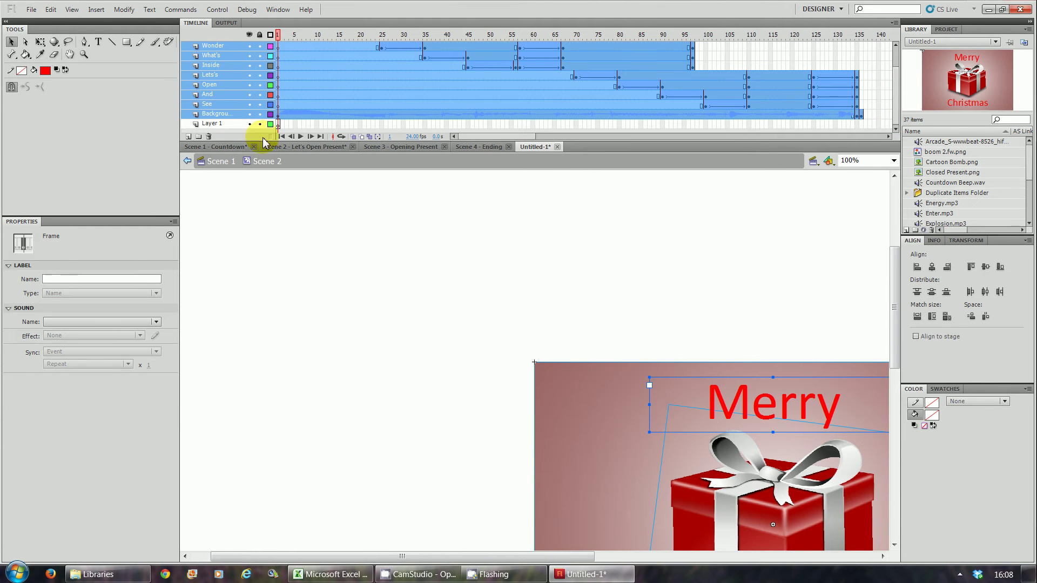
left_click(234, 123)
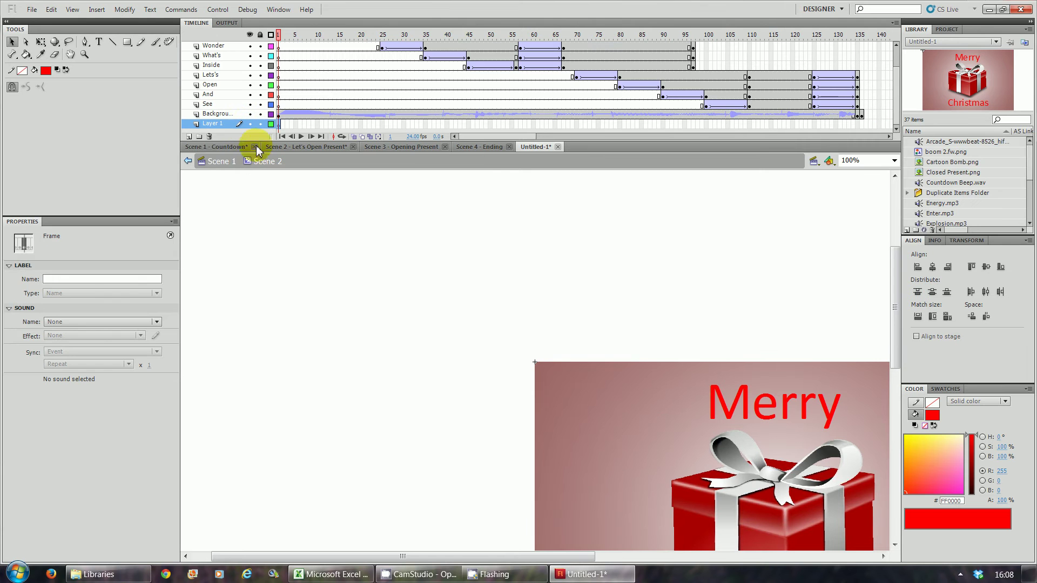
left_click(210, 136)
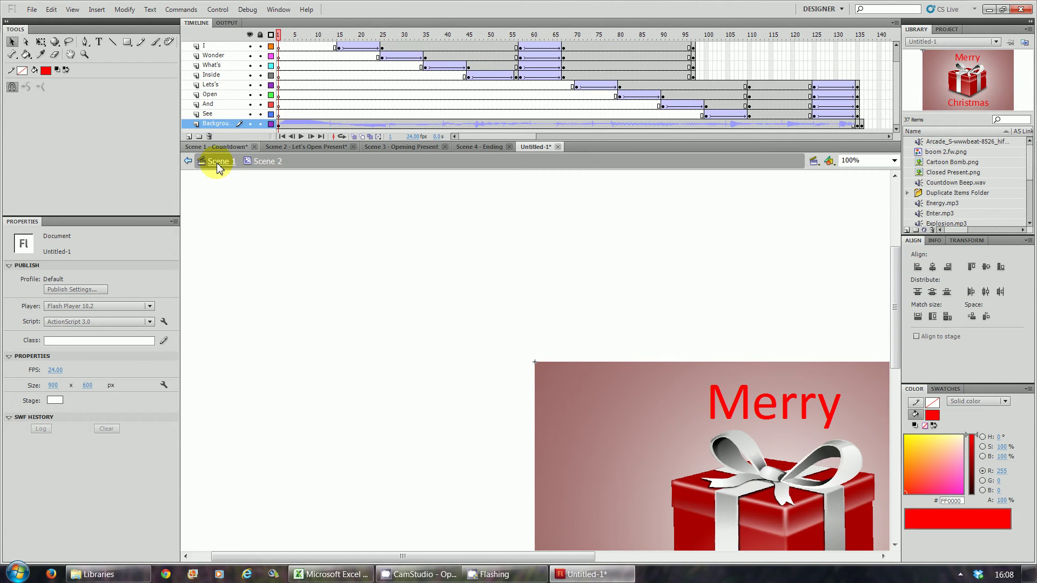
left_click(219, 162)
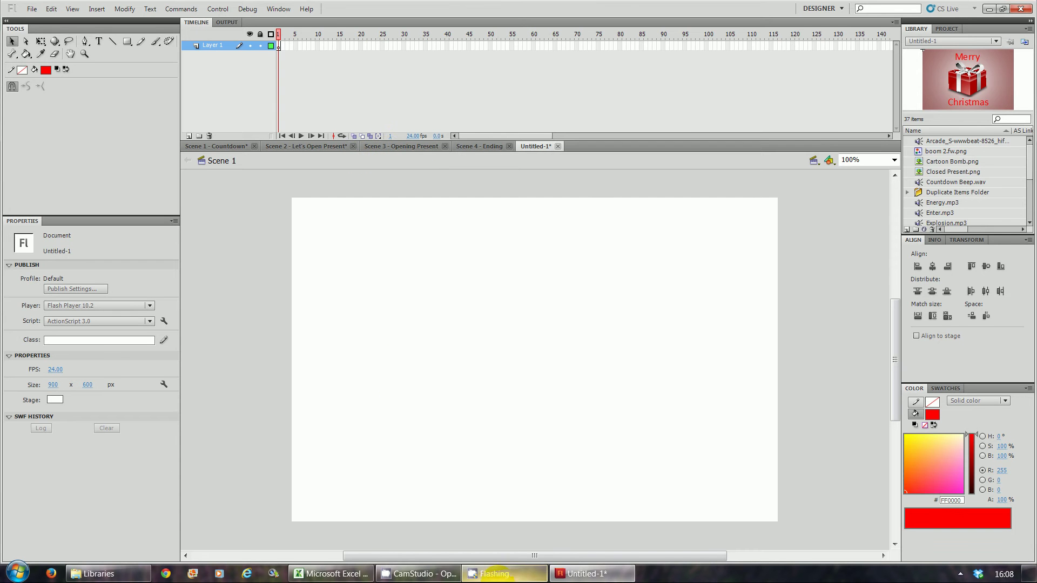
mouse_move(504, 579)
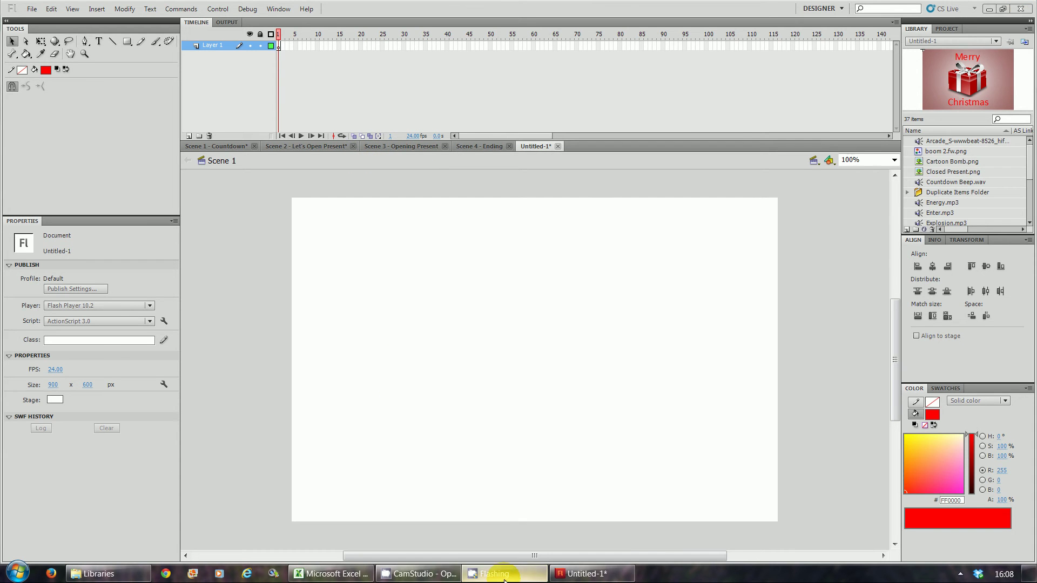
left_click(418, 573)
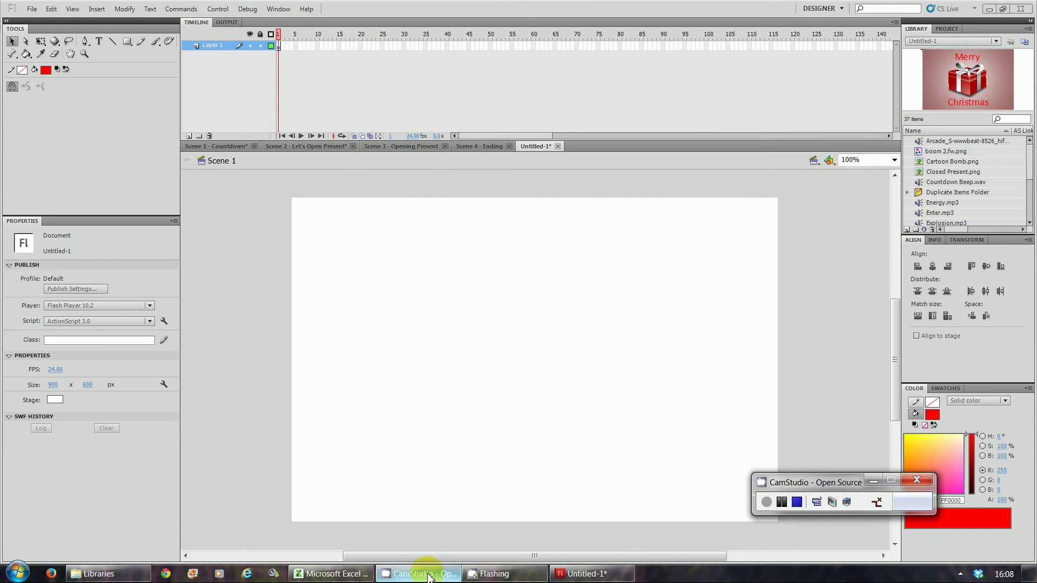
Drag the Scene 1 movie clip from the Library onto the stage and select the instance.
left_click(782, 502)
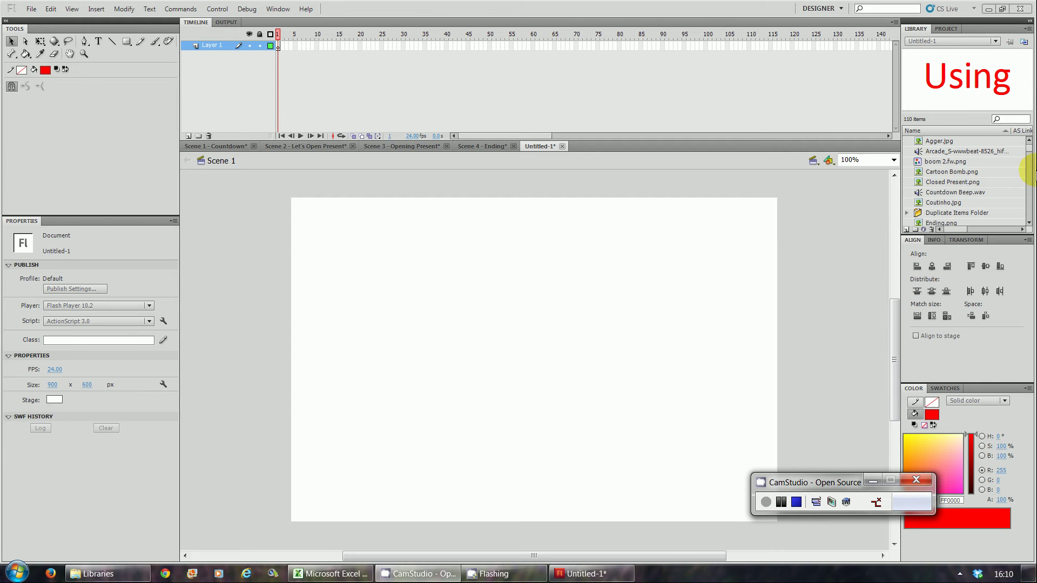
mouse_move(1030, 156)
left_mouse_down()
mouse_move(1027, 179)
mouse_move(1028, 165)
left_mouse_up()
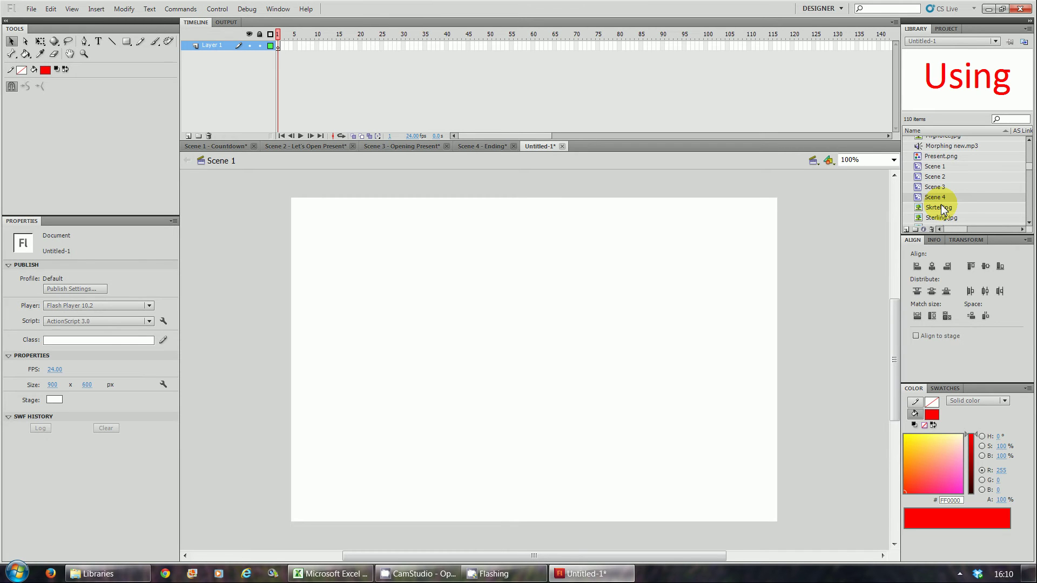
left_click(937, 167)
left_click_drag(938, 171, 585, 340)
left_click(540, 362)
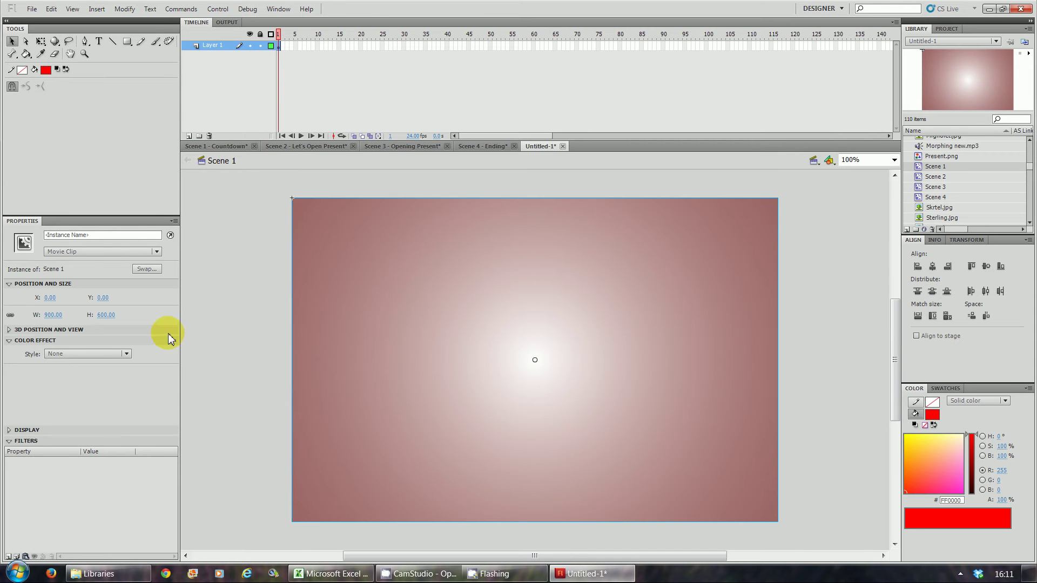
Position the Scene 1 instance at X 0, Y 0 and test-play the movie with Ctrl+Enter.
key("Right")
key("Right")
key("Down")
key("Down")
key("Down")
key("Down")
key("Down")
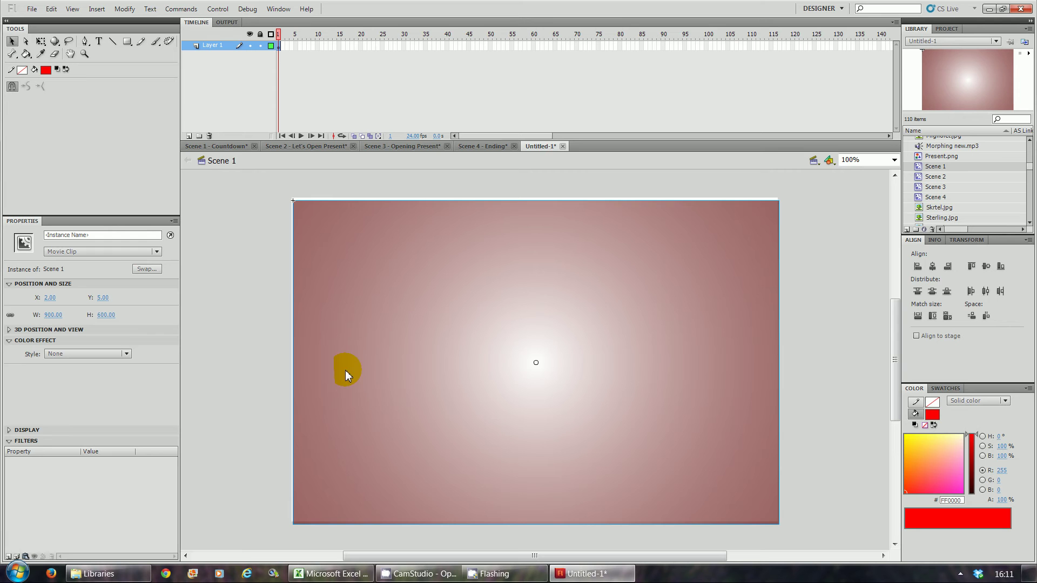
left_click(200, 339)
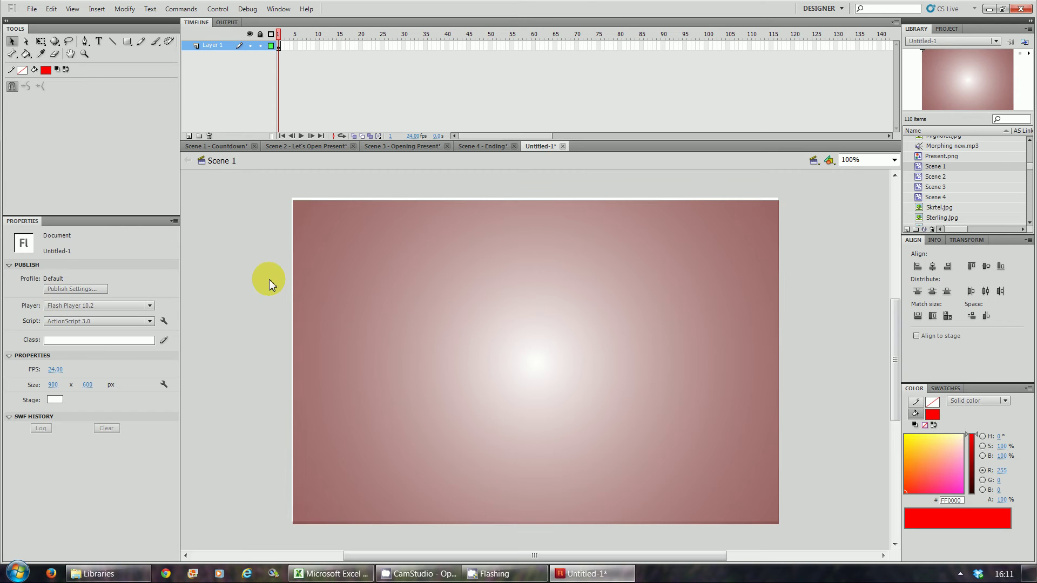
left_click(300, 283)
left_click(51, 298)
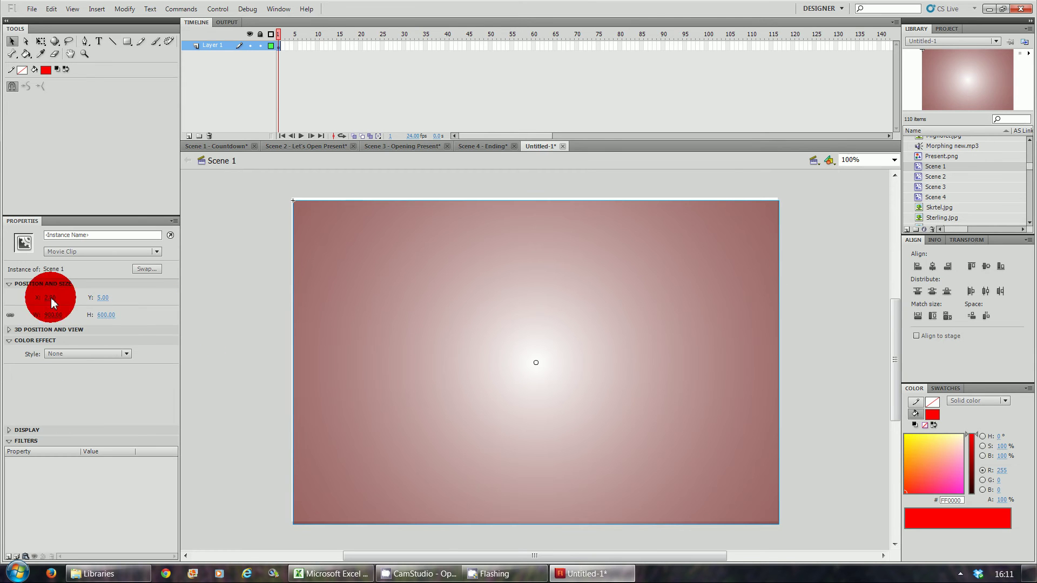
type("0")
key("Return")
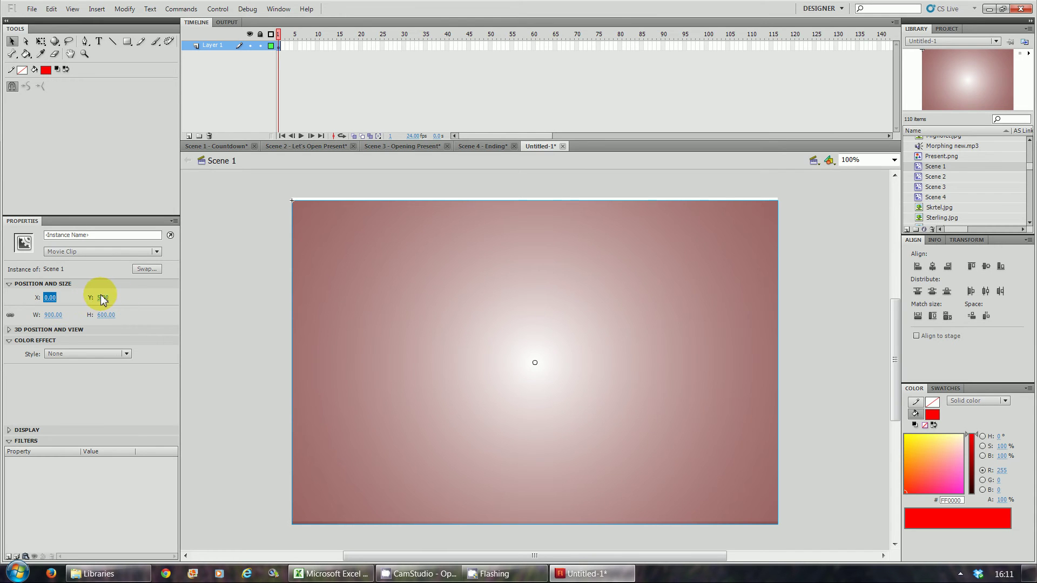
type("0")
key("Return")
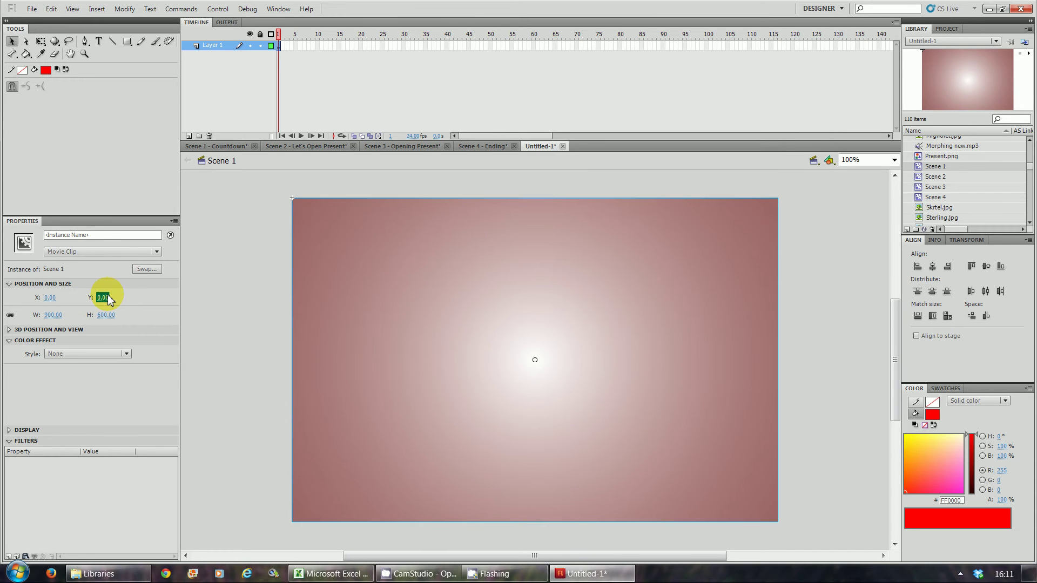
left_click(219, 318)
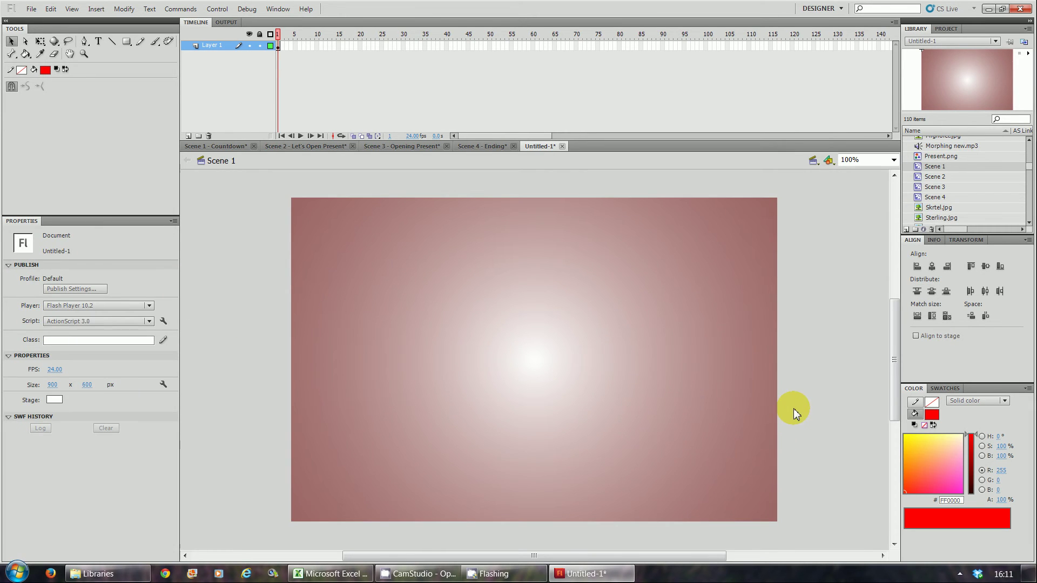
key("ctrl+Return")
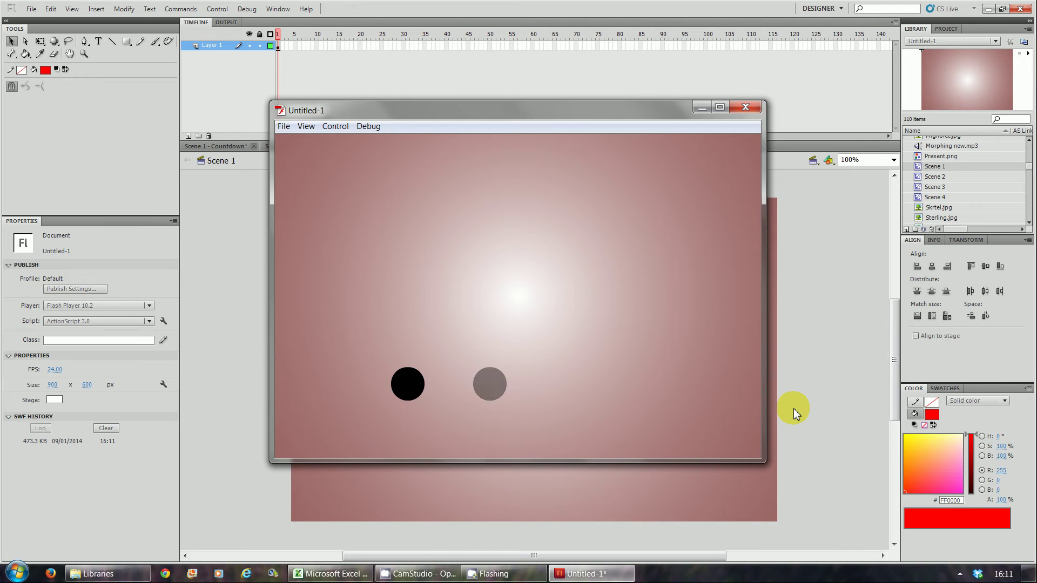
left_click(739, 108)
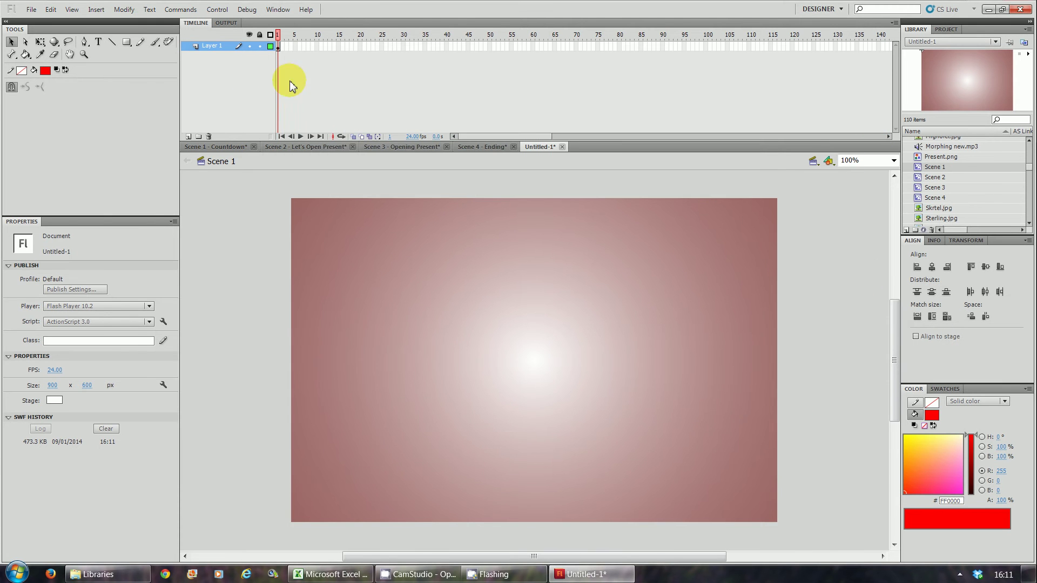
Rename Layer 1 after the Scene 1 countdown.
double_click(211, 47)
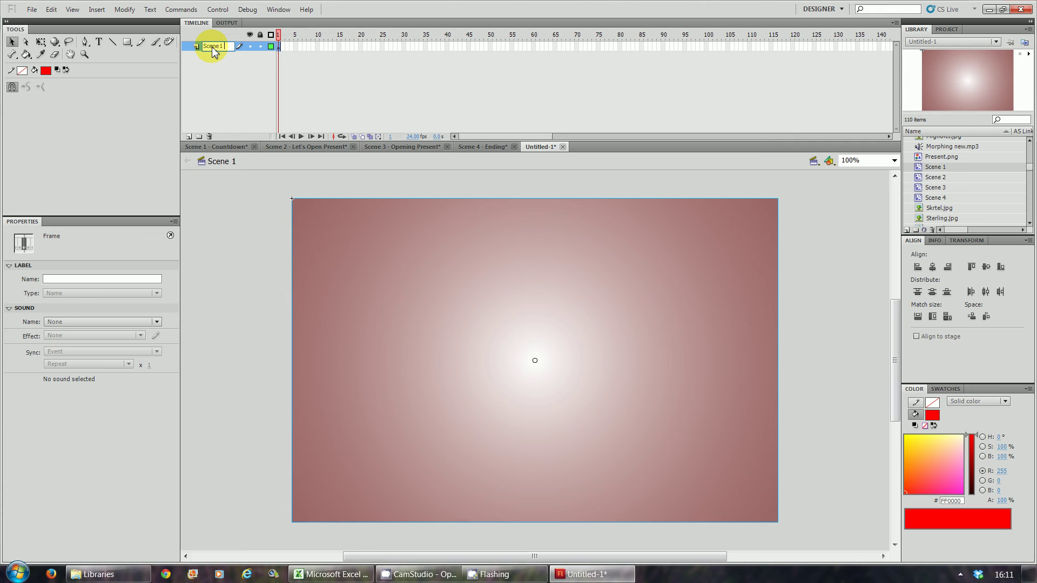
key("Return")
left_click(213, 46)
double_click(224, 46)
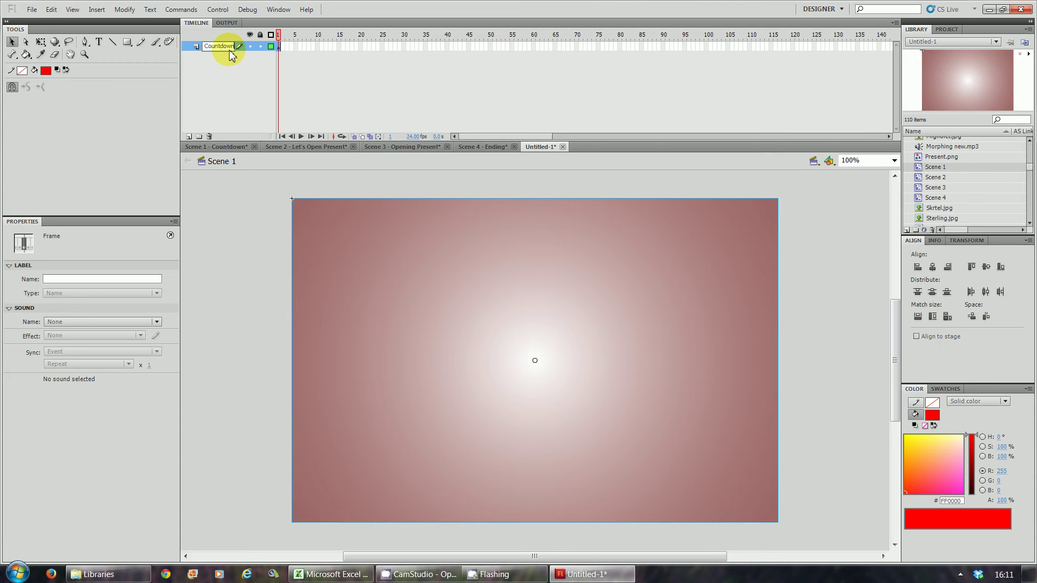
key("Return")
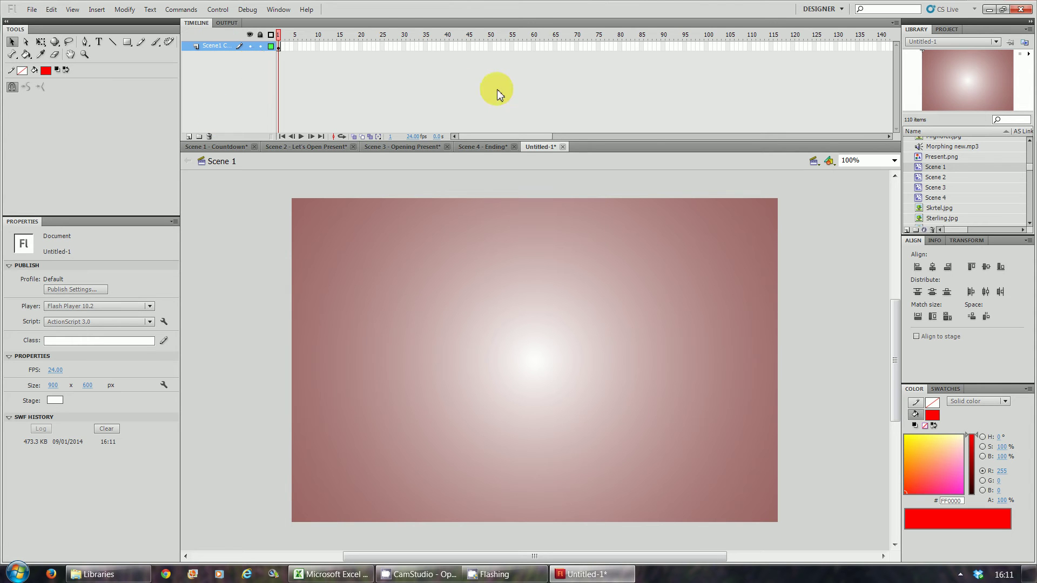
left_click(540, 308)
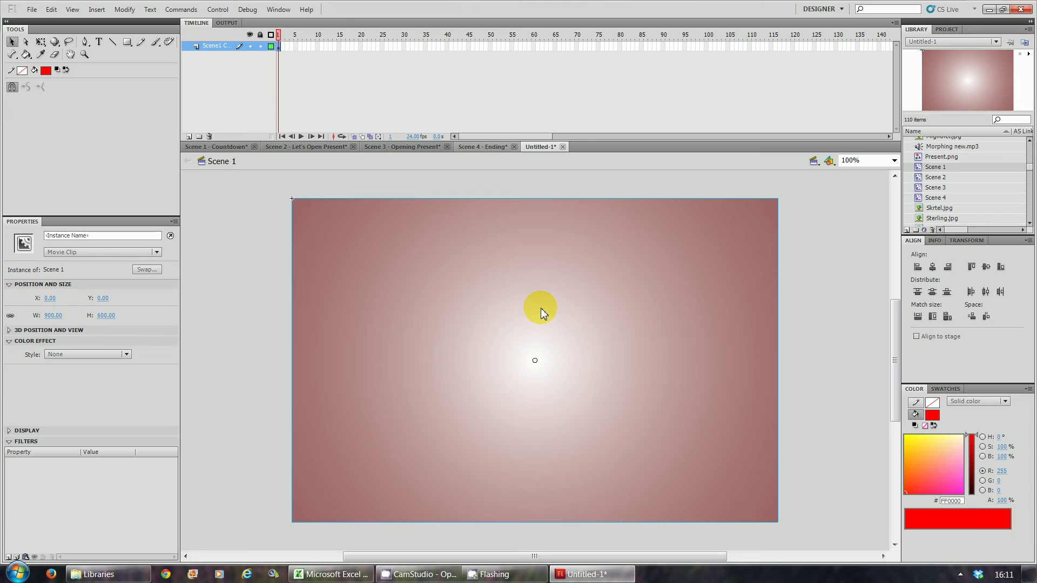
Add a new layer and name it Scene 2.
left_click(189, 137)
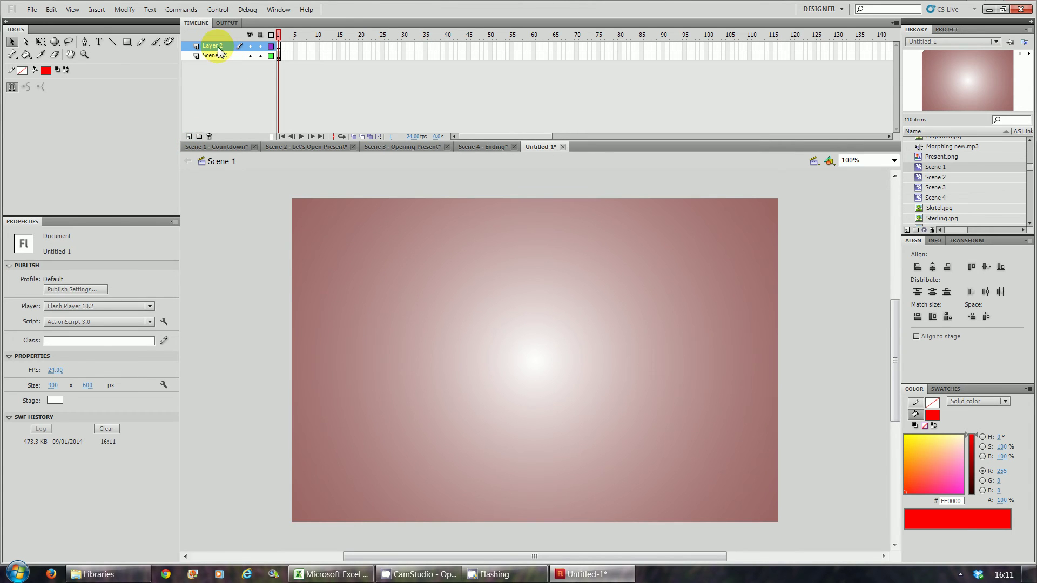
double_click(216, 47)
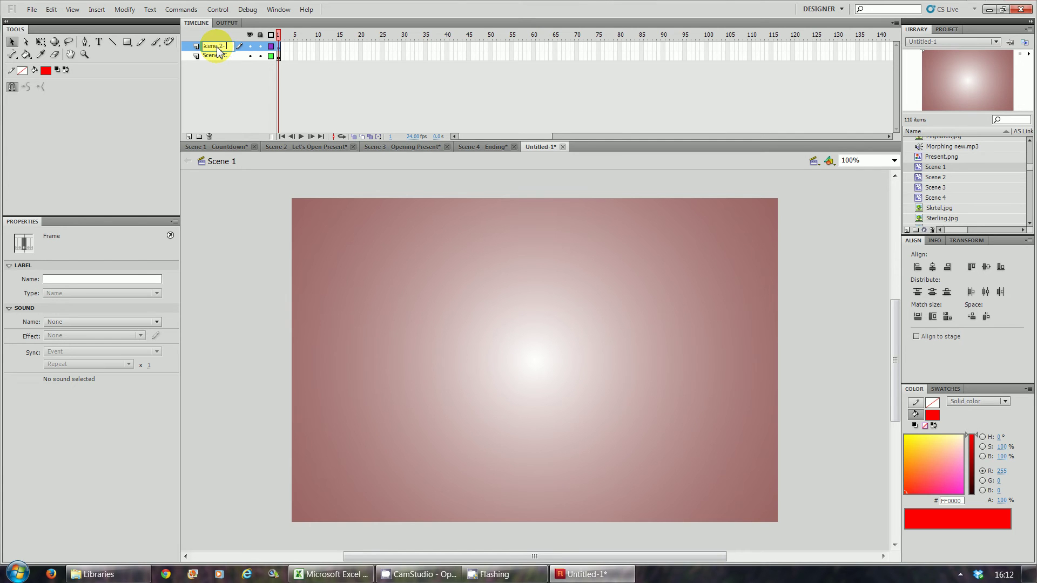
key("Return")
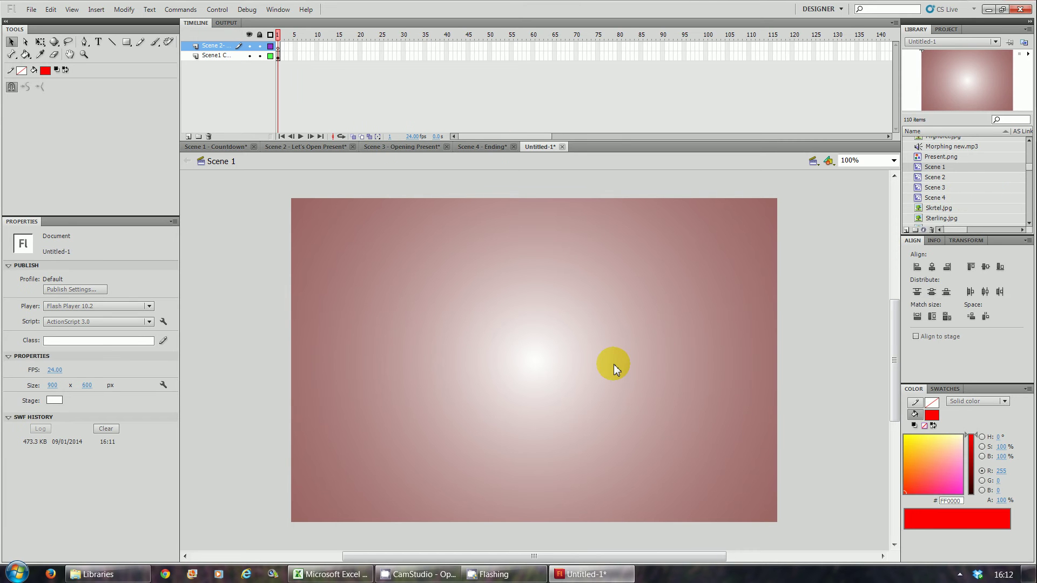
left_click(614, 364)
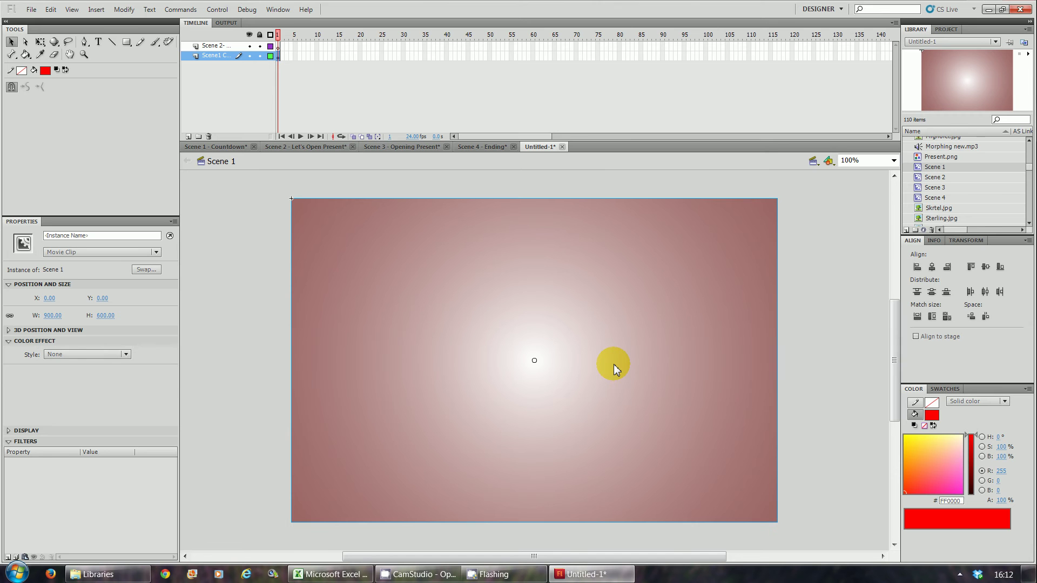
left_click(511, 344)
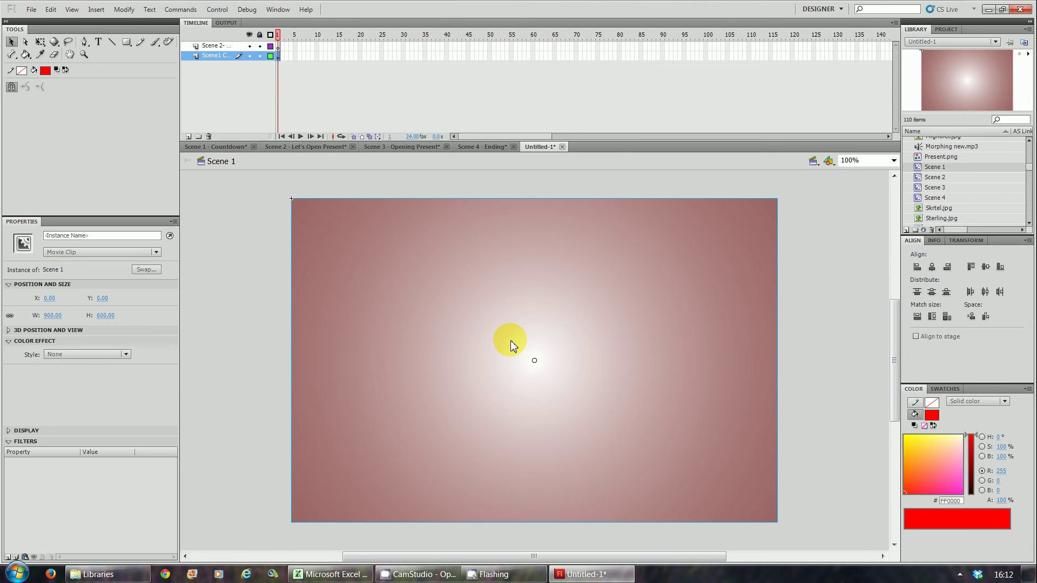
double_click(511, 344)
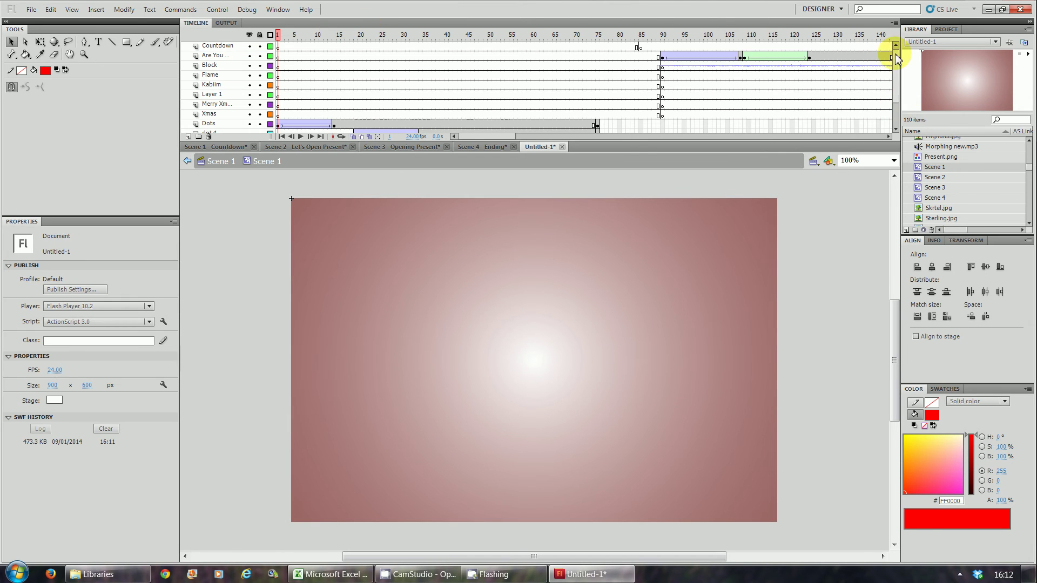
left_click_drag(463, 137, 487, 138)
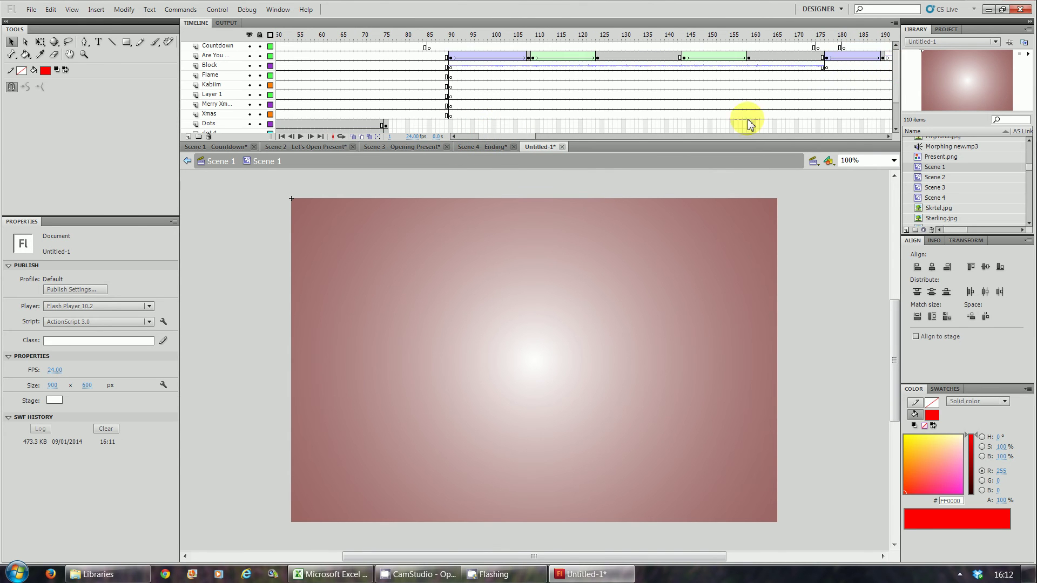
left_click_drag(519, 139, 630, 139)
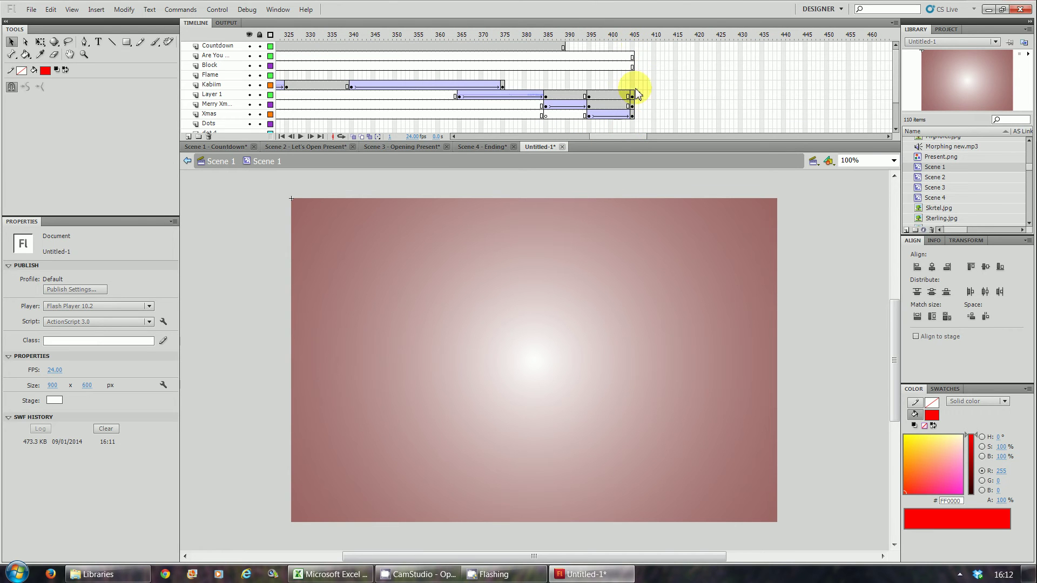
left_click(895, 90)
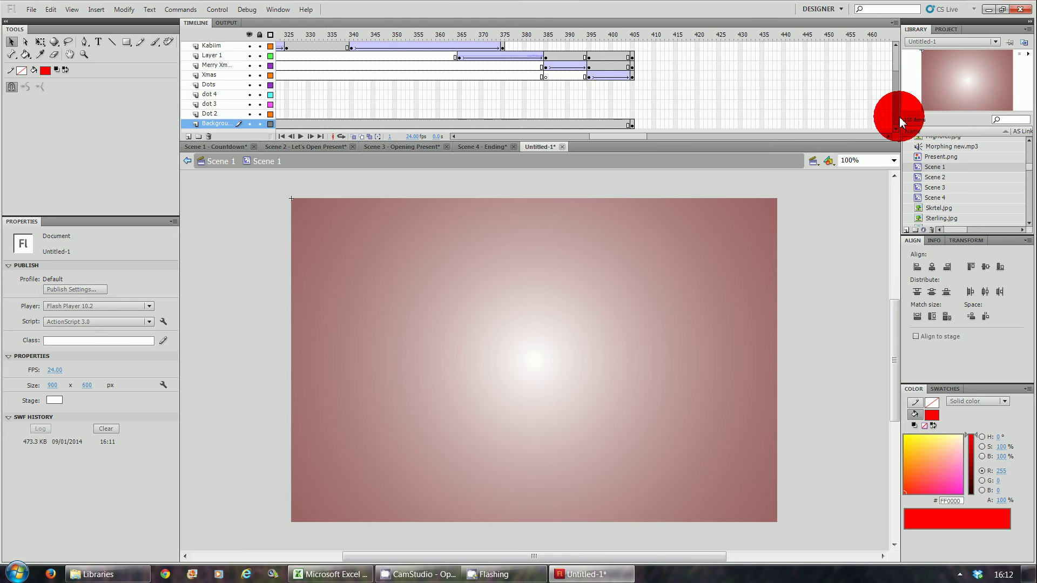
Extend the Scene1 layer to frame 405, undoing a mistaken extension on Scene 2.
left_click(227, 167)
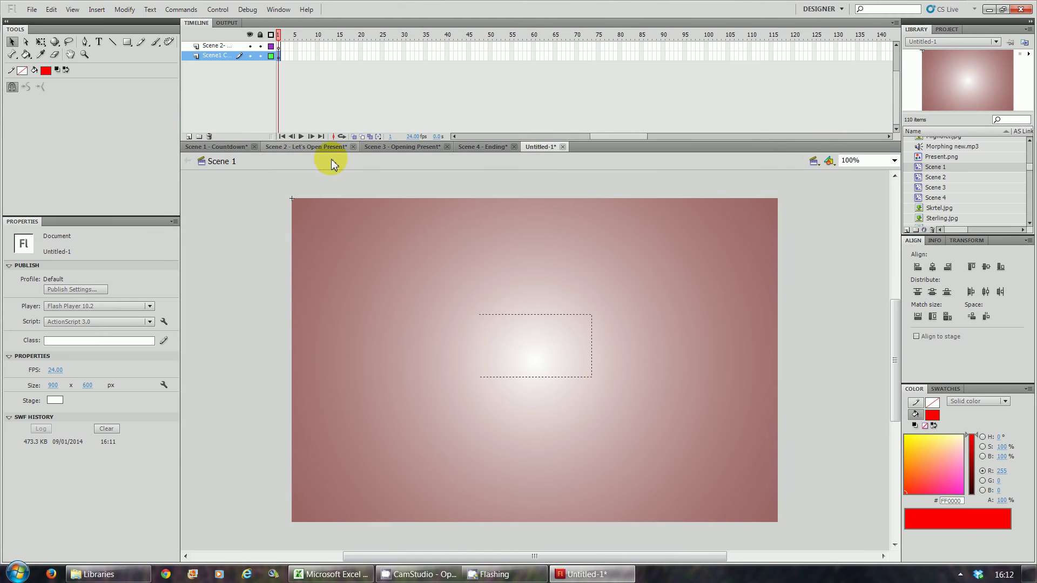
left_click_drag(467, 137, 680, 116)
left_click(685, 46)
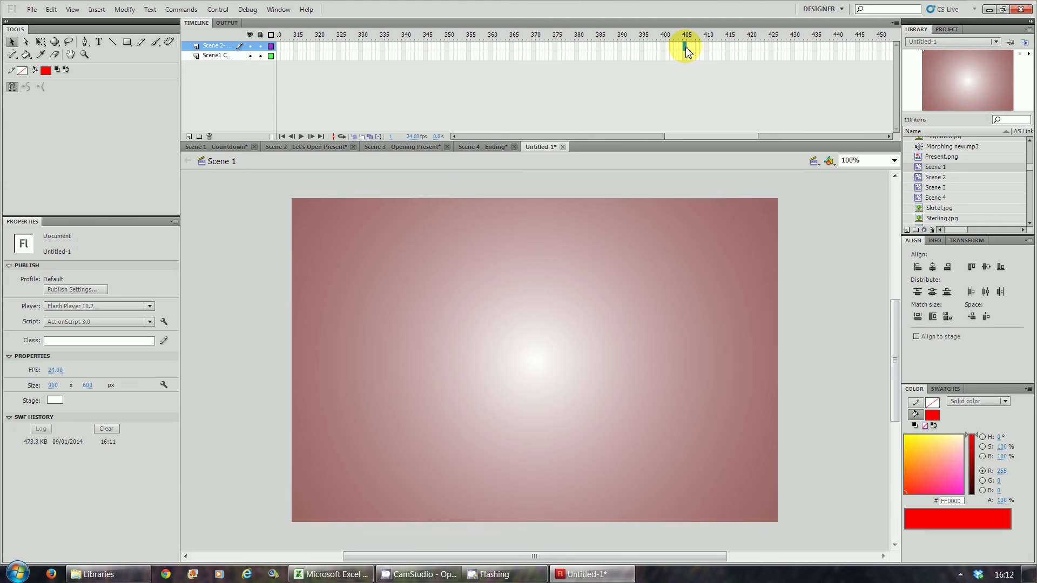
key("F5")
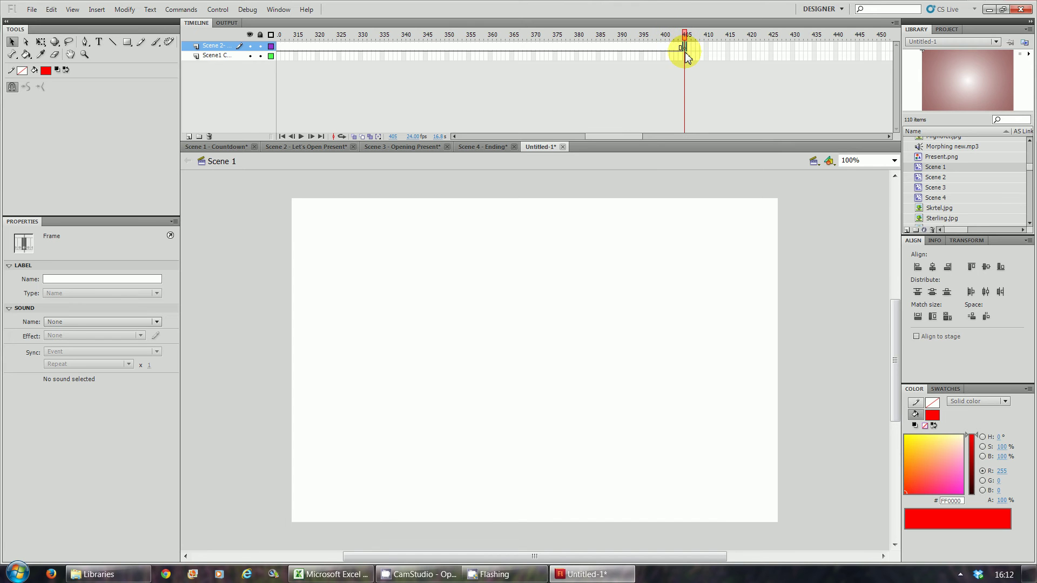
key("ctrl+z")
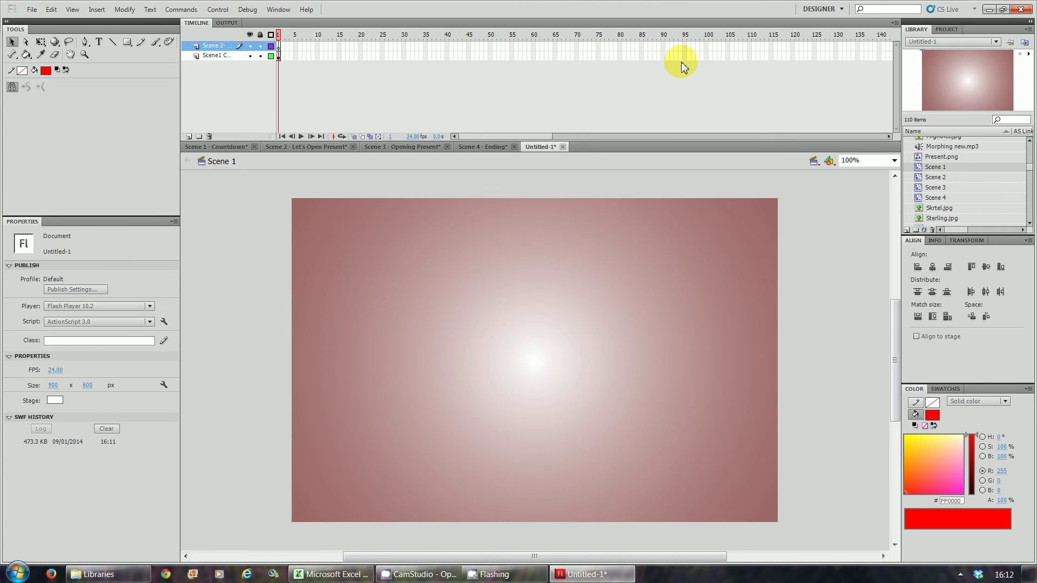
left_click_drag(482, 135, 774, 150)
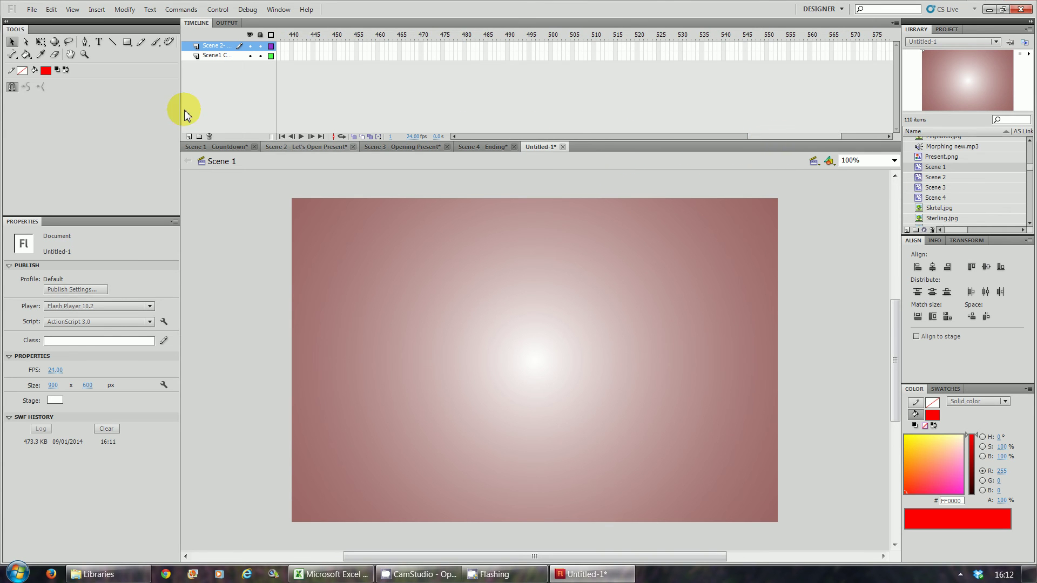
left_click(215, 57)
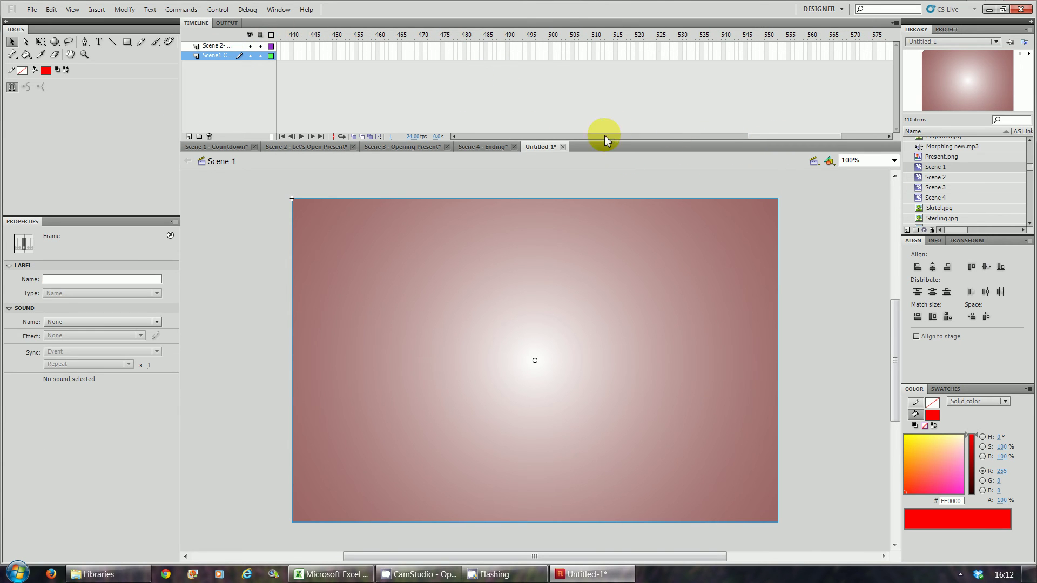
left_click_drag(757, 137, 720, 140)
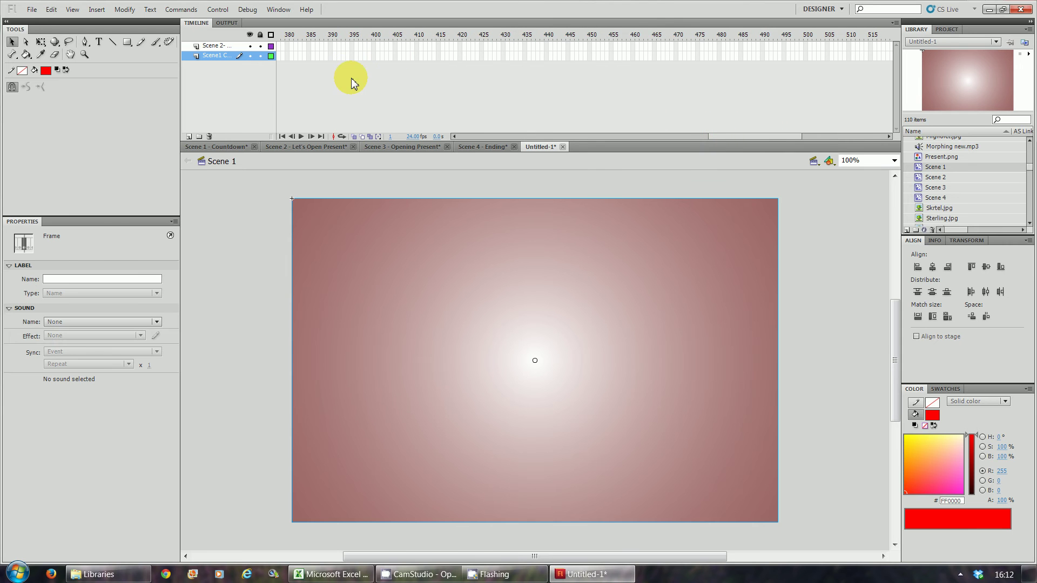
left_click(396, 56)
key("F5")
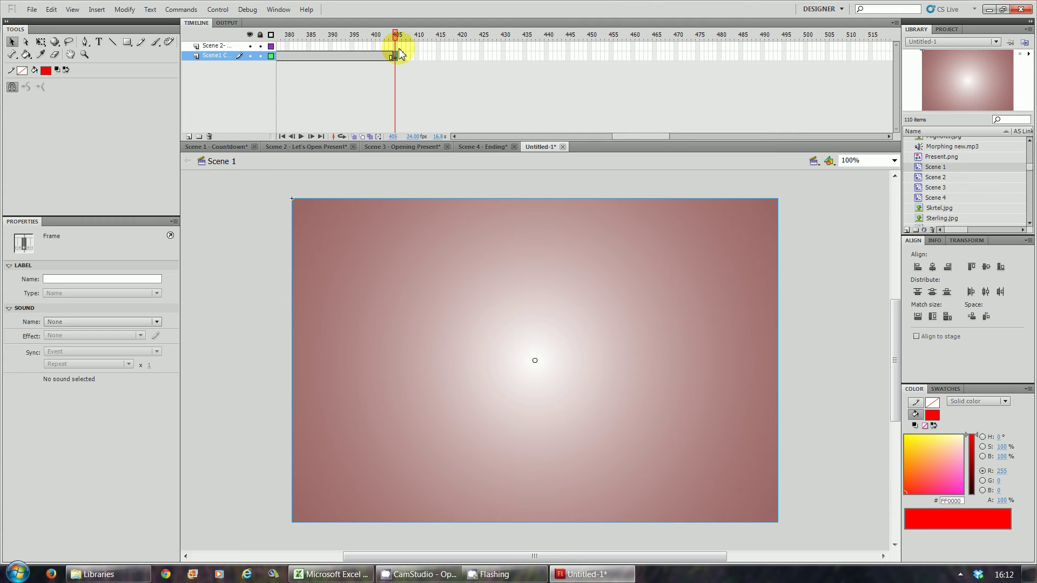
Lock the Scene1 layer and select frame 406 on the Scene 2 layer.
left_click(260, 56)
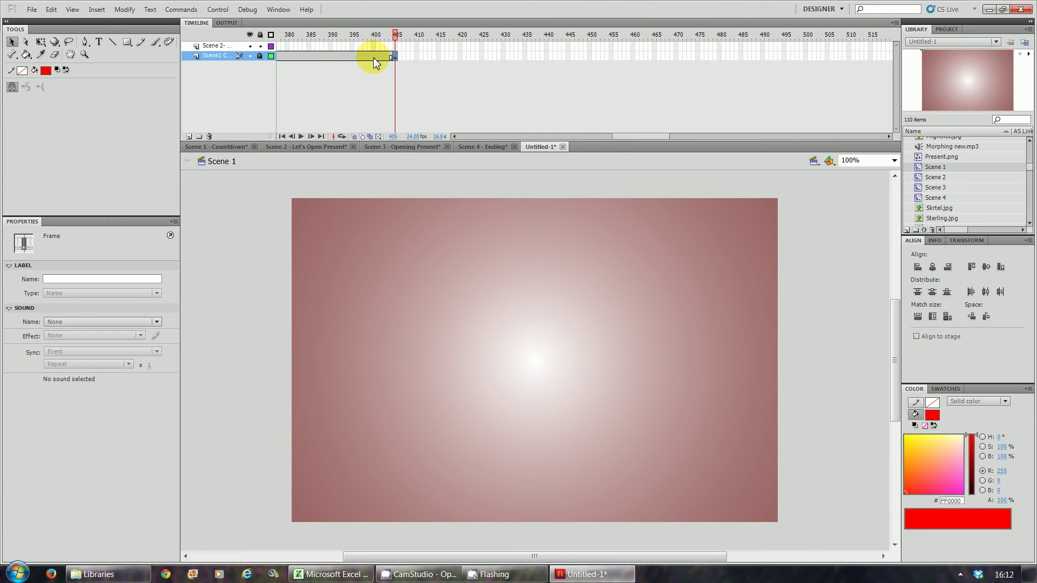
left_click(400, 47)
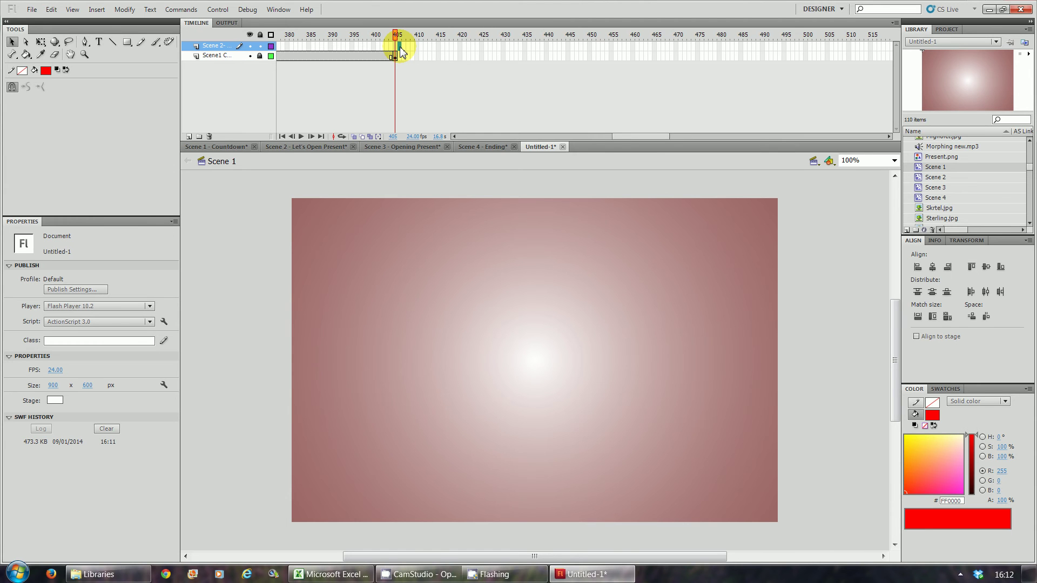
left_click(400, 47)
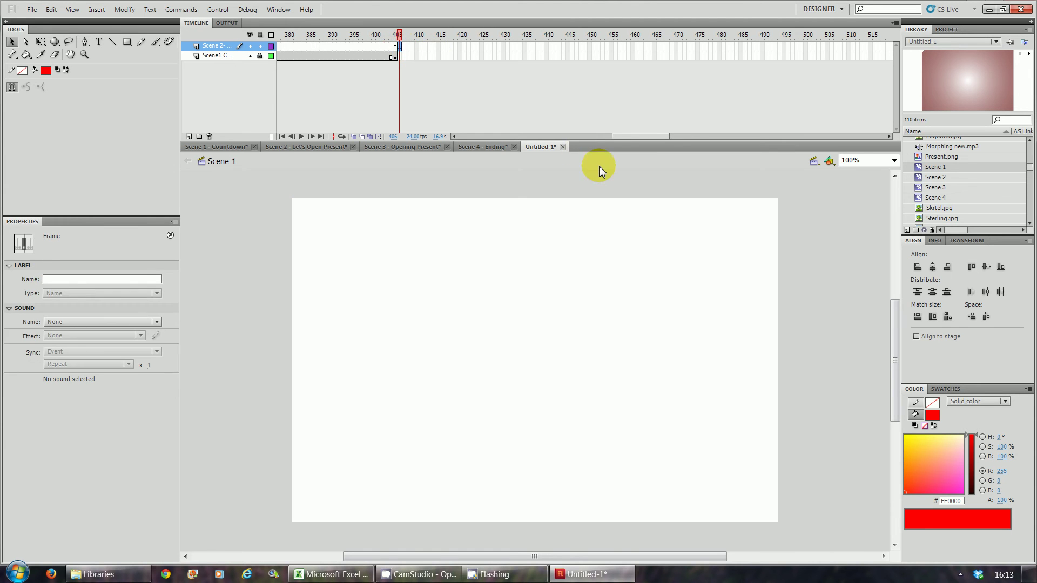
Place the Scene 2 clip on stage at X 0, Y 0 and save the Scene 1 document.
left_click_drag(934, 177, 533, 361)
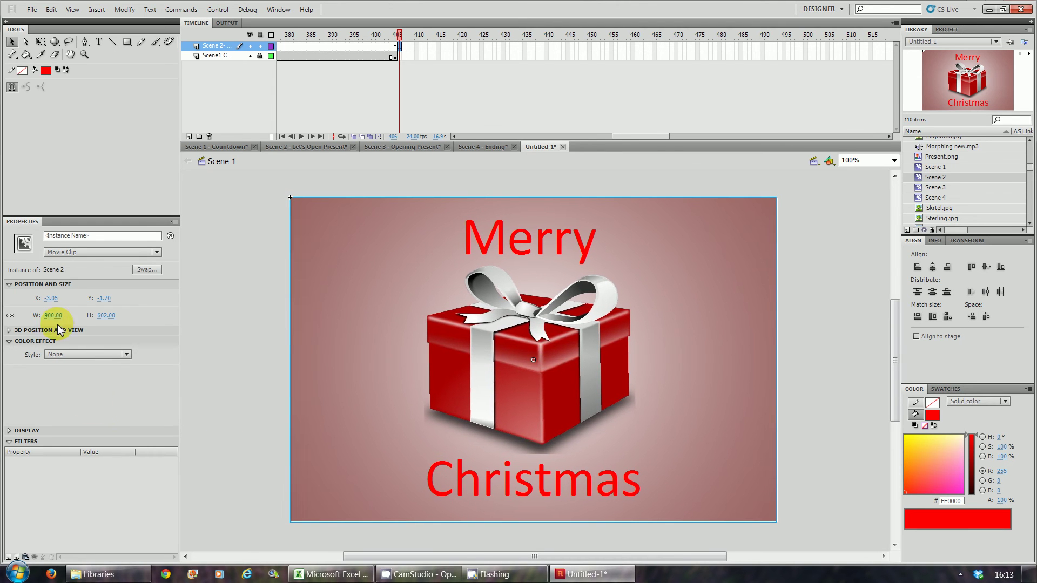
type("0")
key("Return")
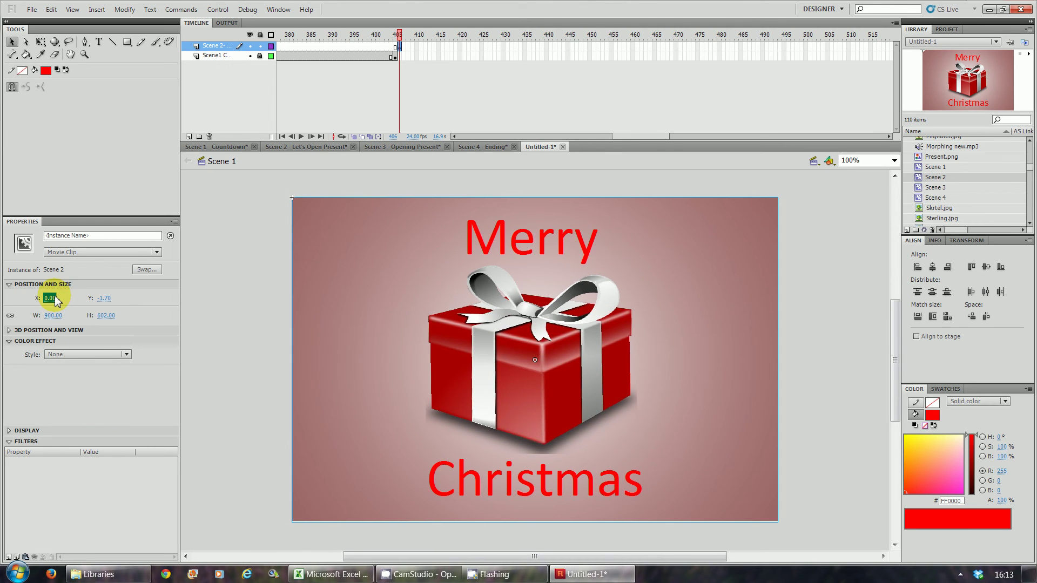
left_click(103, 298)
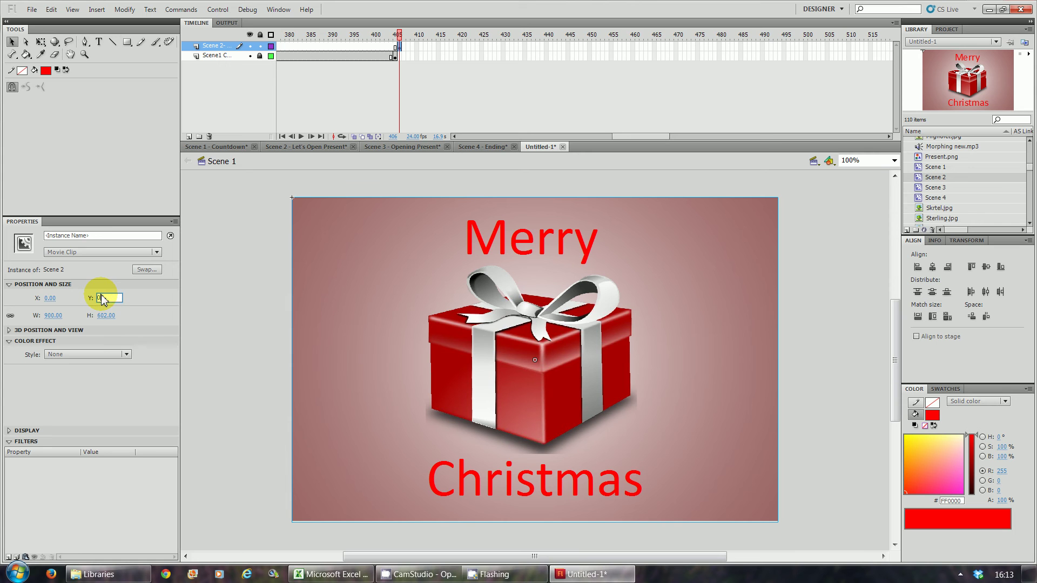
type("0")
key("Return")
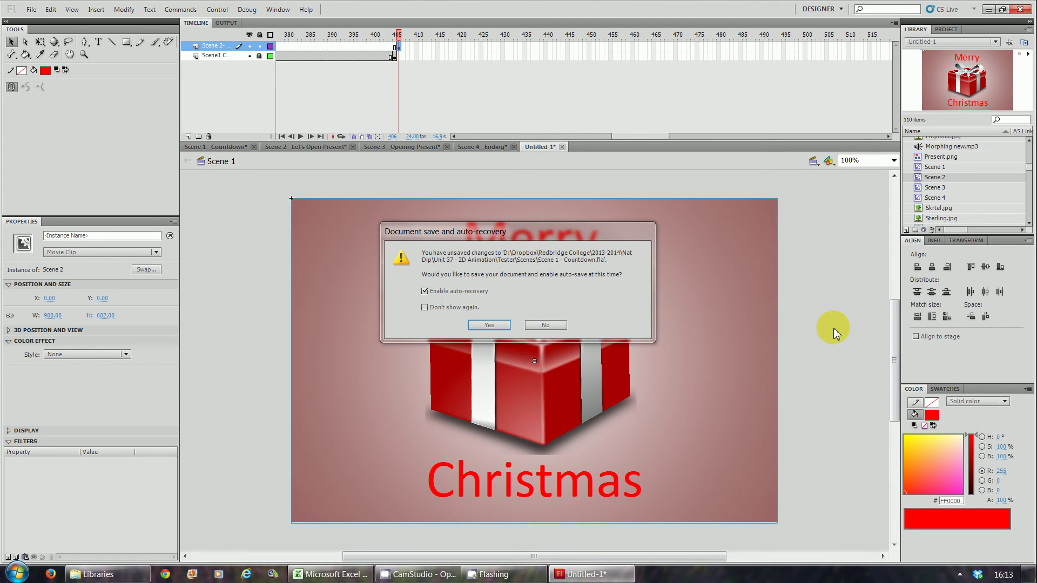
left_click(486, 325)
Save the Scene 3 and Scene 4 documents, watch the test movie, then close it.
left_click(486, 325)
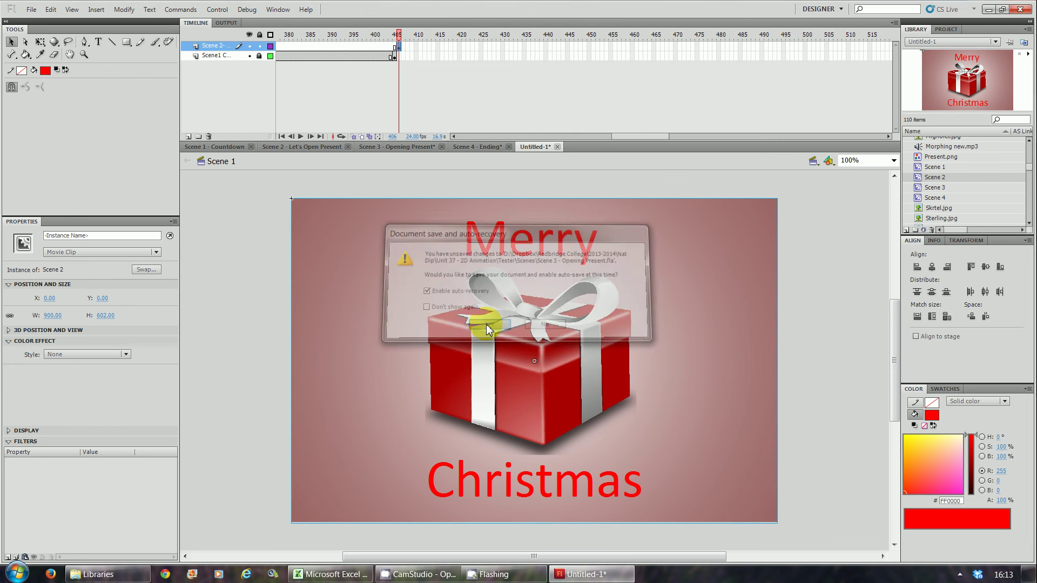
left_click(488, 326)
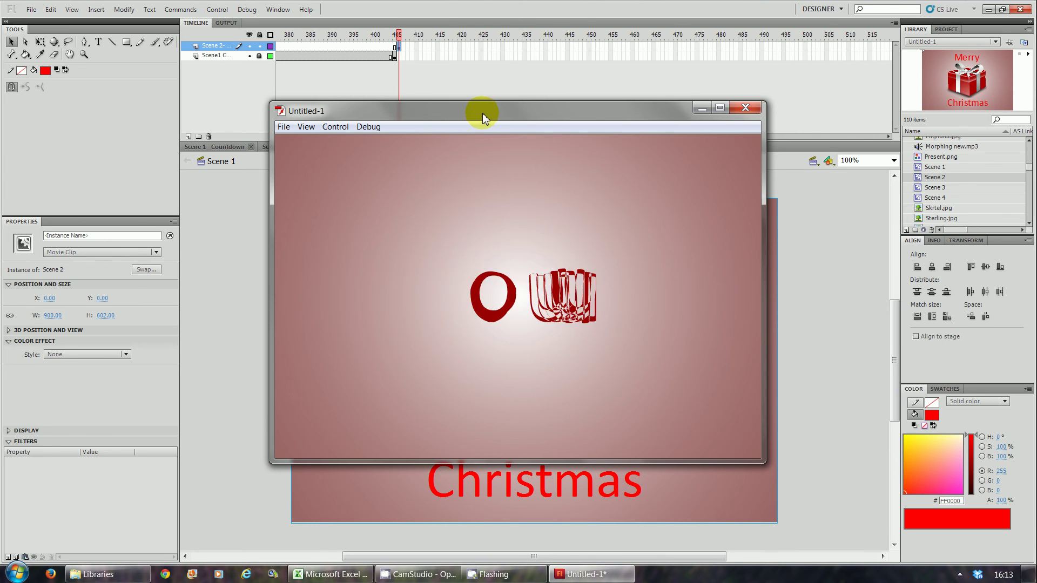
left_click_drag(469, 113, 763, 159)
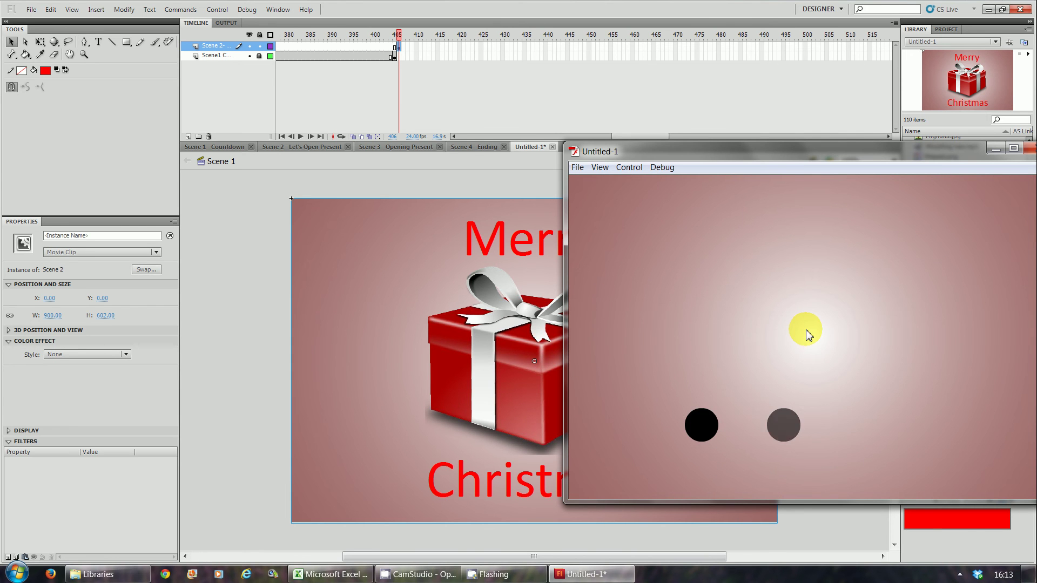
left_click(1026, 151)
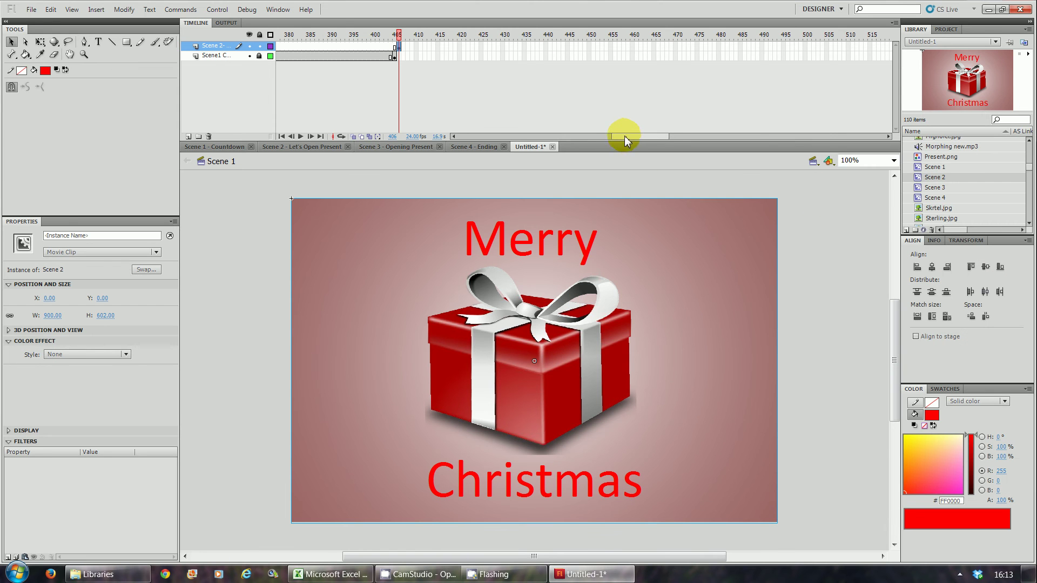
left_click_drag(620, 139, 625, 139)
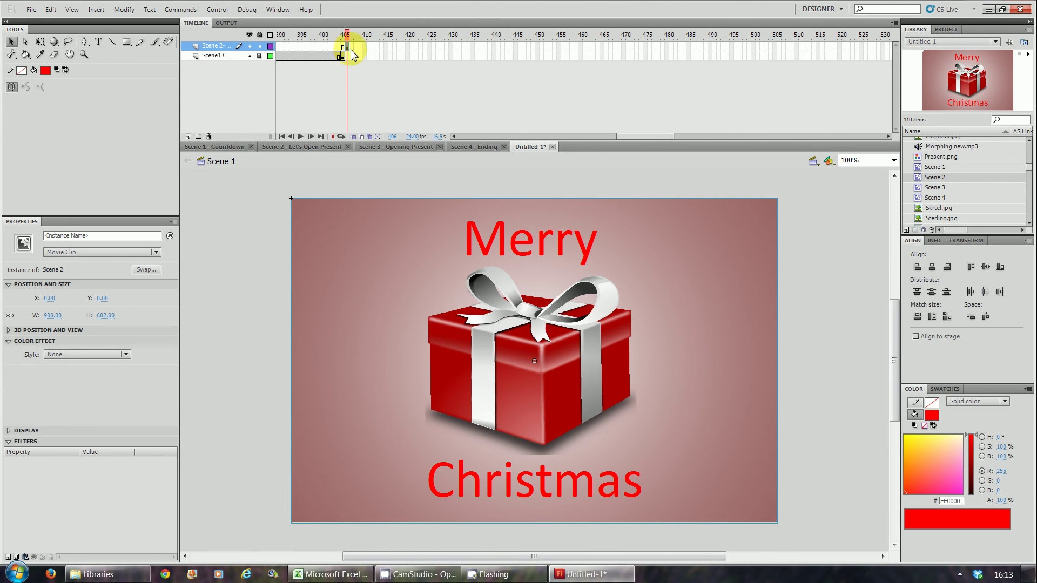
Open the Merry Christmas Scene 2 clip to check its timeline length.
left_click(349, 48)
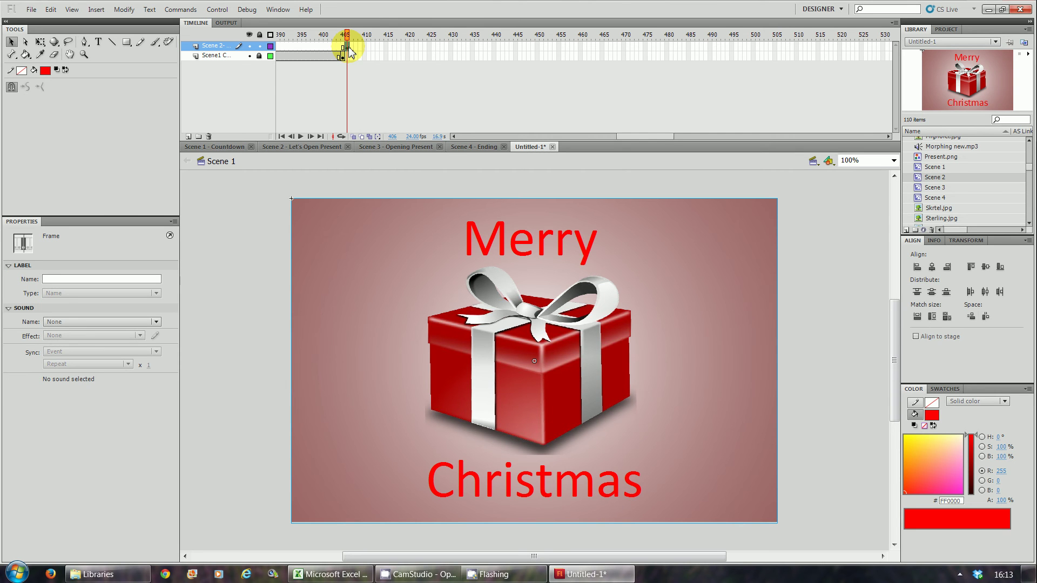
left_click(497, 408)
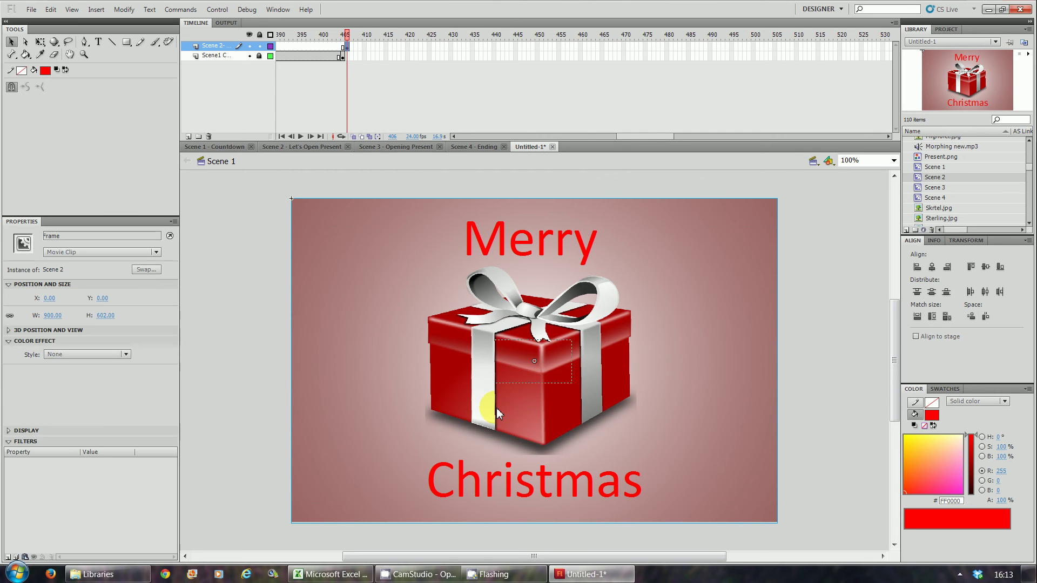
double_click(496, 407)
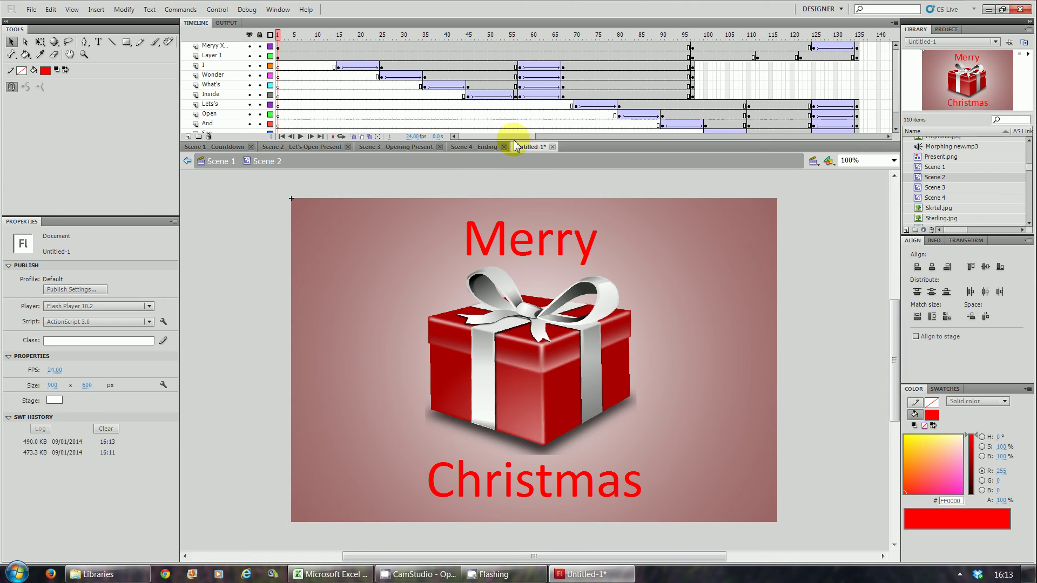
left_click_drag(519, 137, 558, 138)
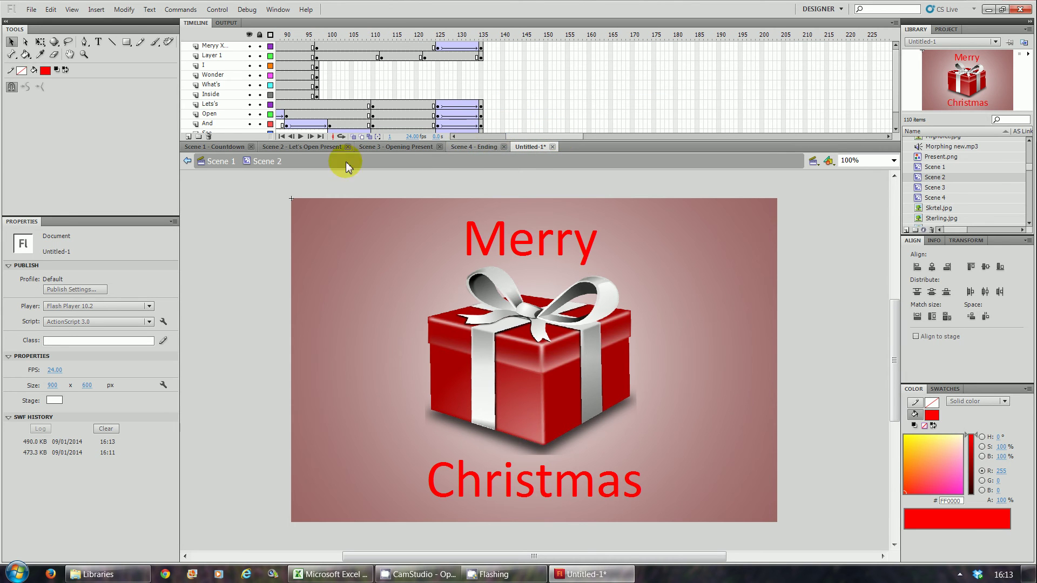
Return to Scene 1, move the playhead to frame 540 and test the movie.
left_click(222, 162)
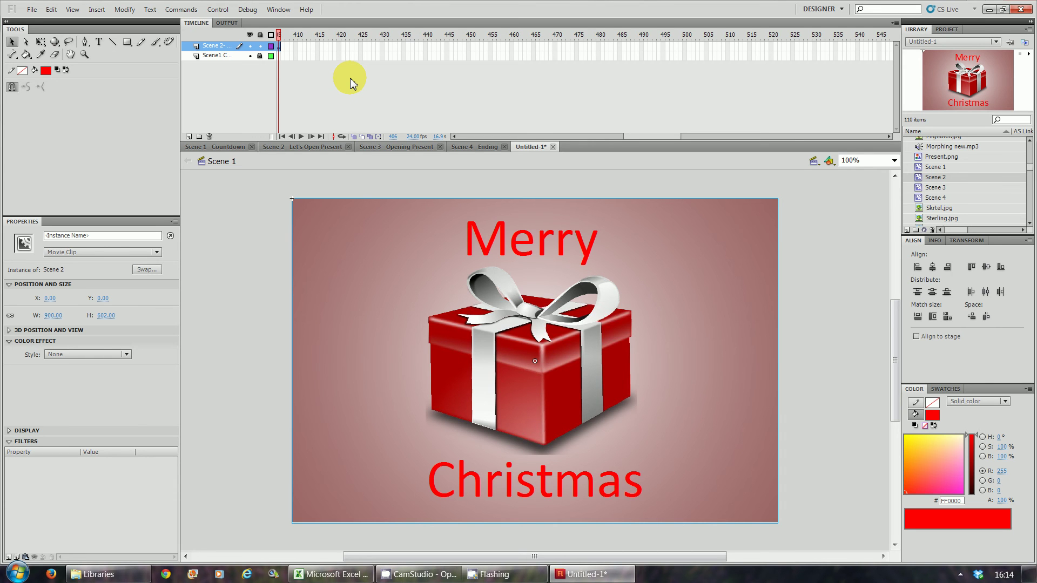
left_click_drag(650, 138, 670, 135)
left_click(560, 48)
key("ctrl+Return")
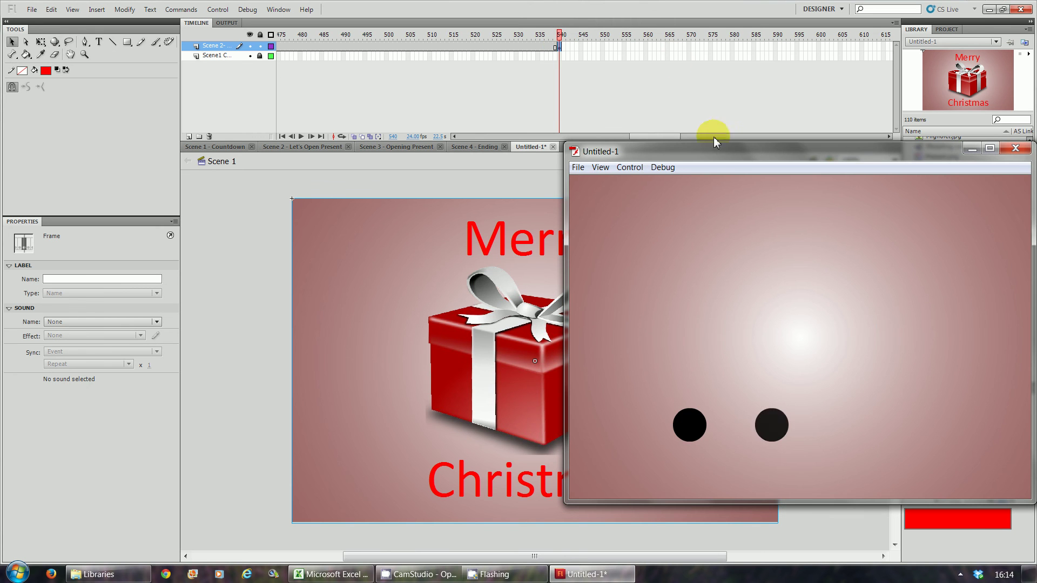
Center the test preview, watch it reach the Merry Christmas scene, then close it.
left_click_drag(718, 151, 574, 166)
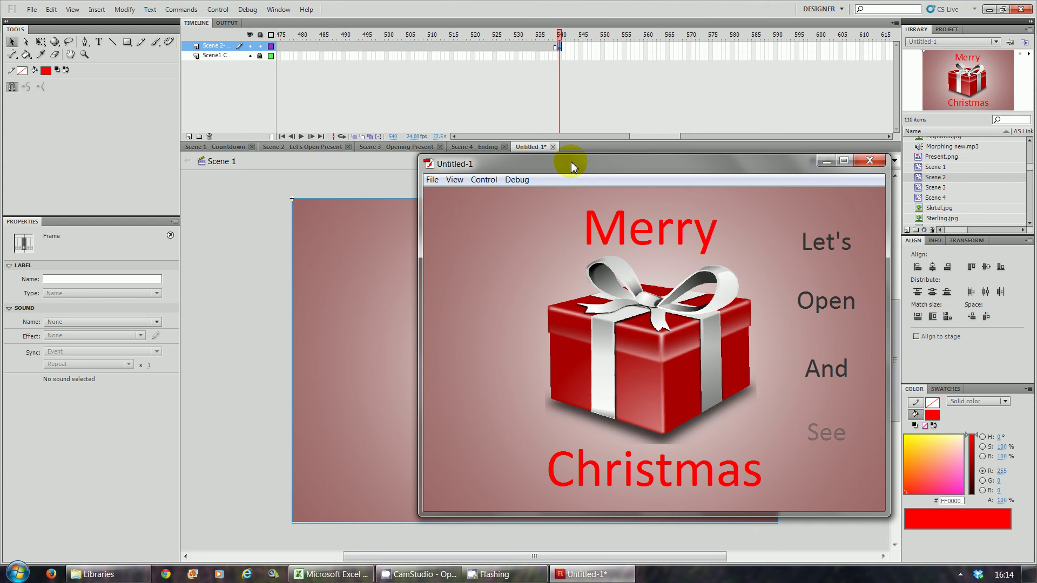
left_click(865, 165)
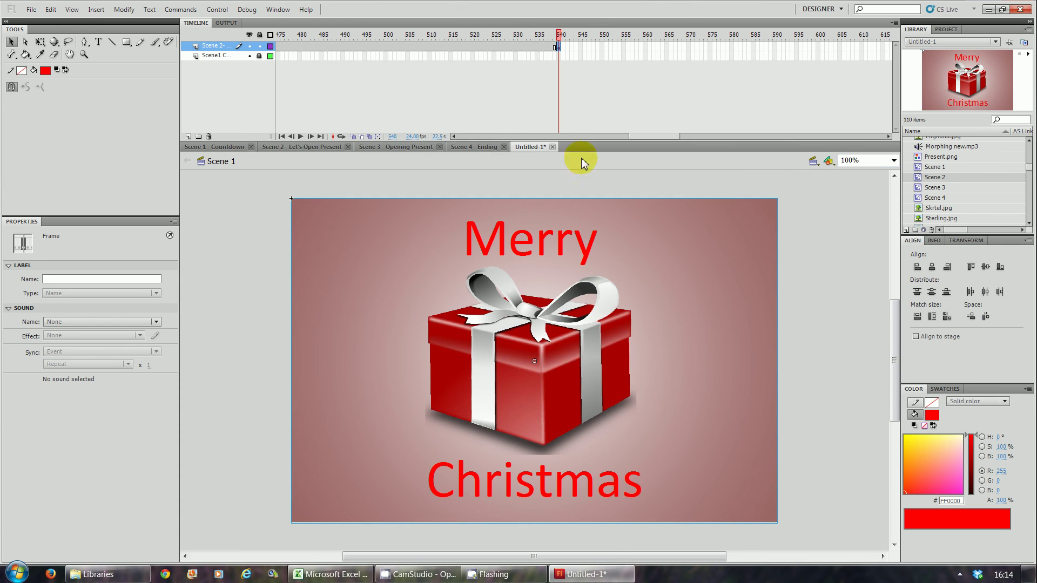
left_click_drag(639, 136, 646, 137)
left_click(188, 136)
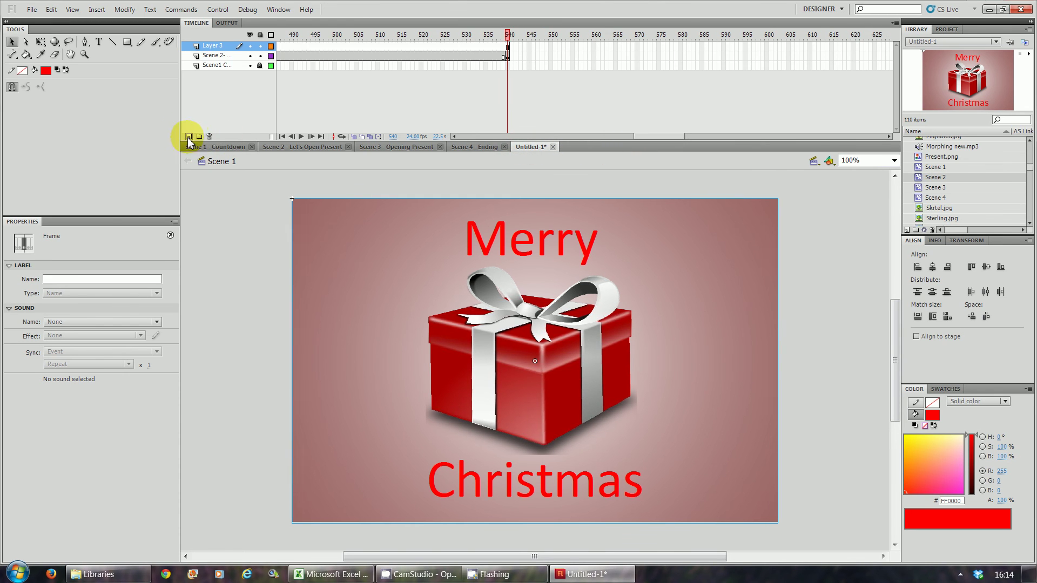
left_click(217, 49)
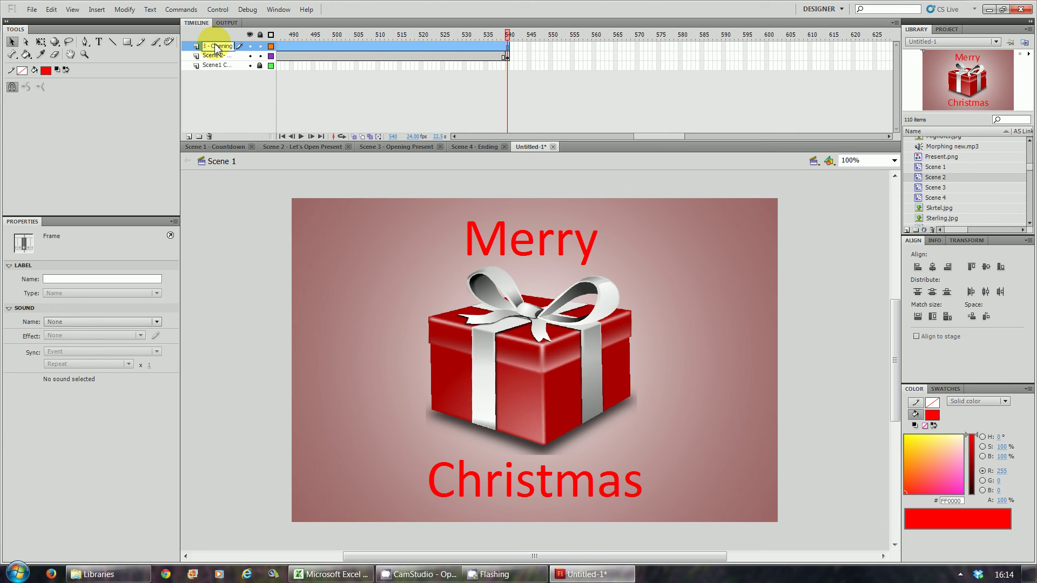
left_click(210, 36)
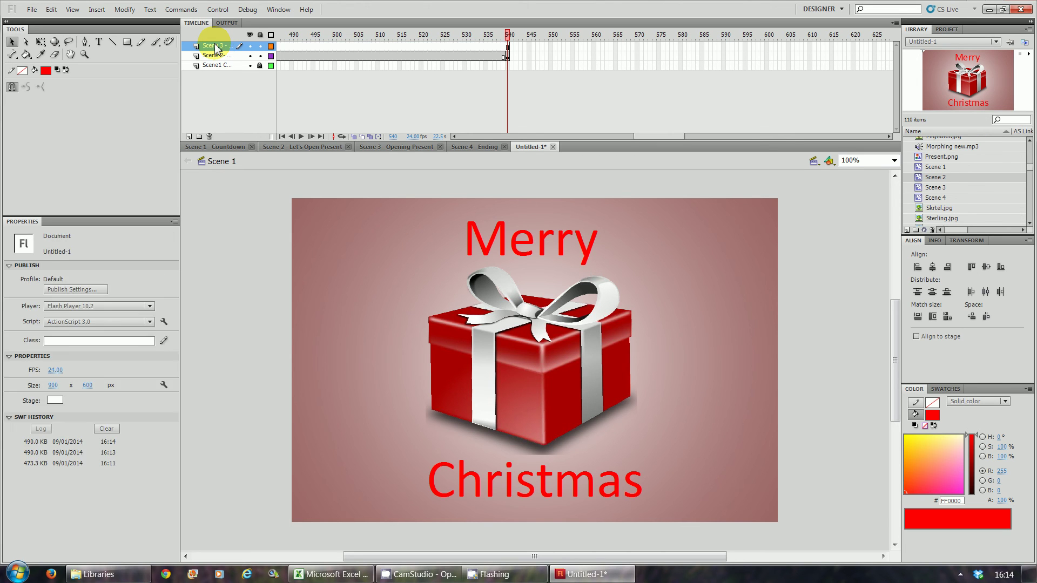
left_click(511, 46)
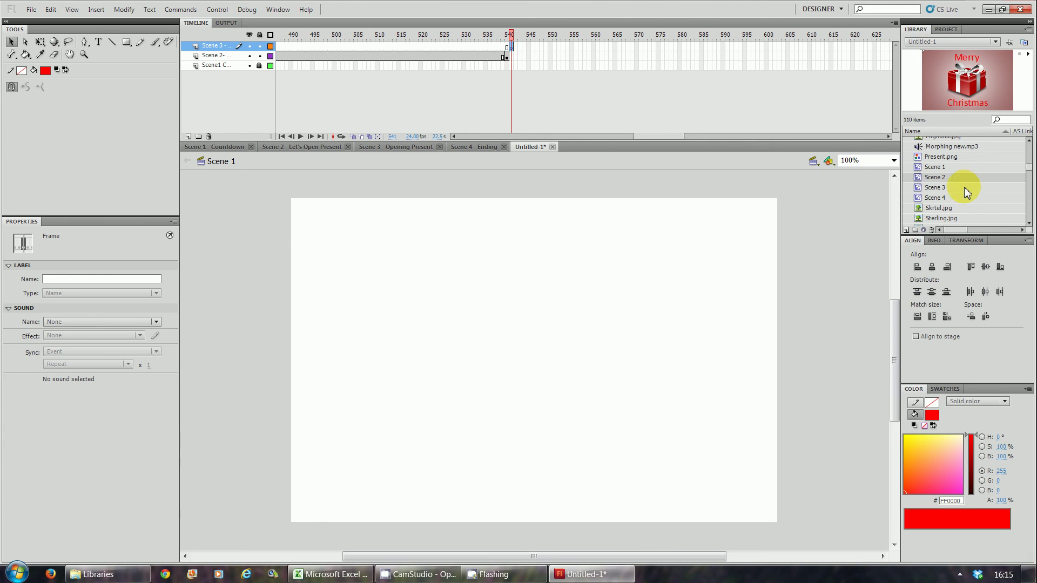
left_click_drag(951, 190, 533, 362)
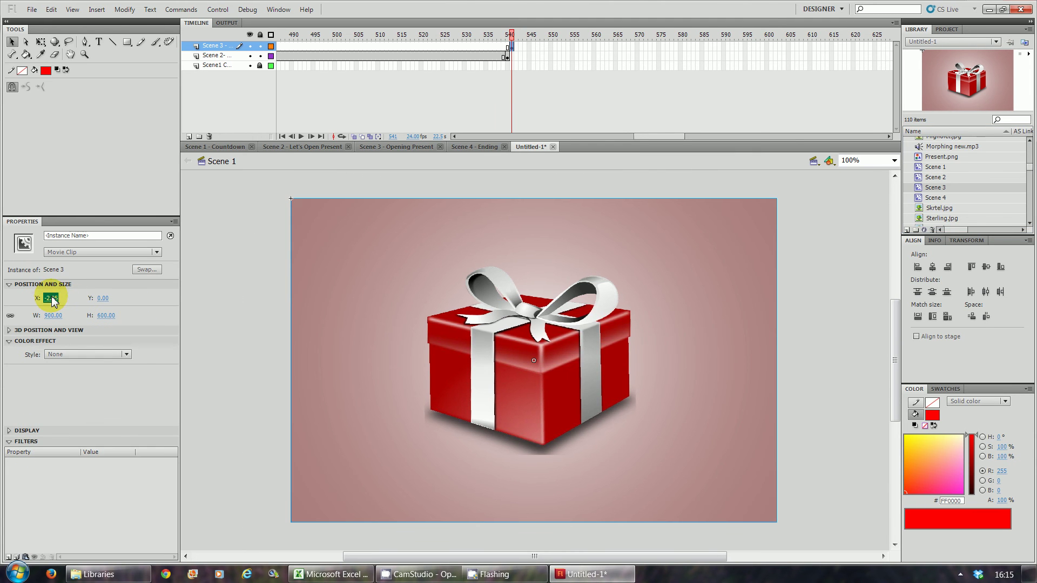
left_click(51, 298)
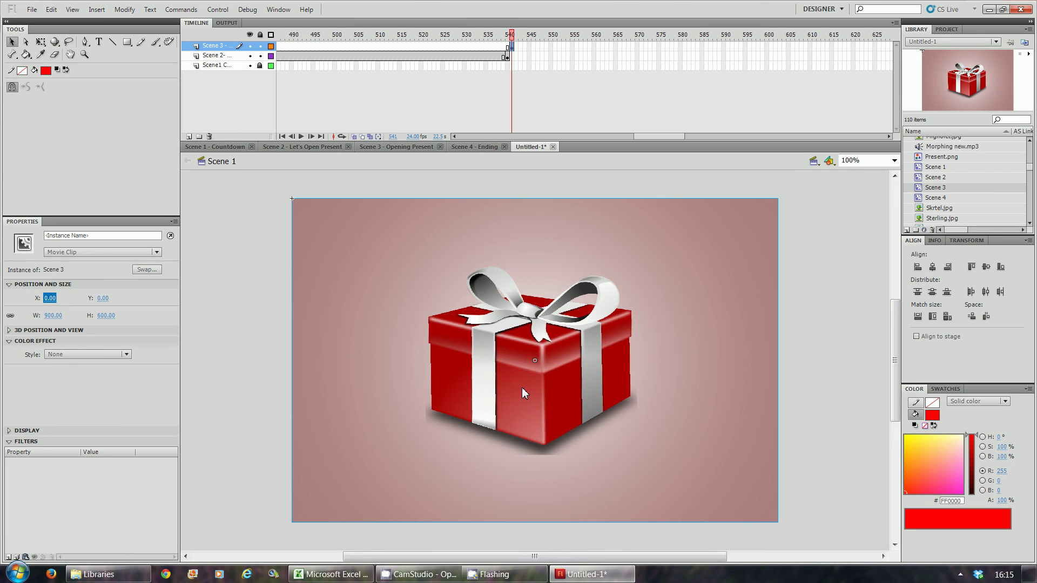
double_click(522, 387)
left_click_drag(491, 139, 647, 136)
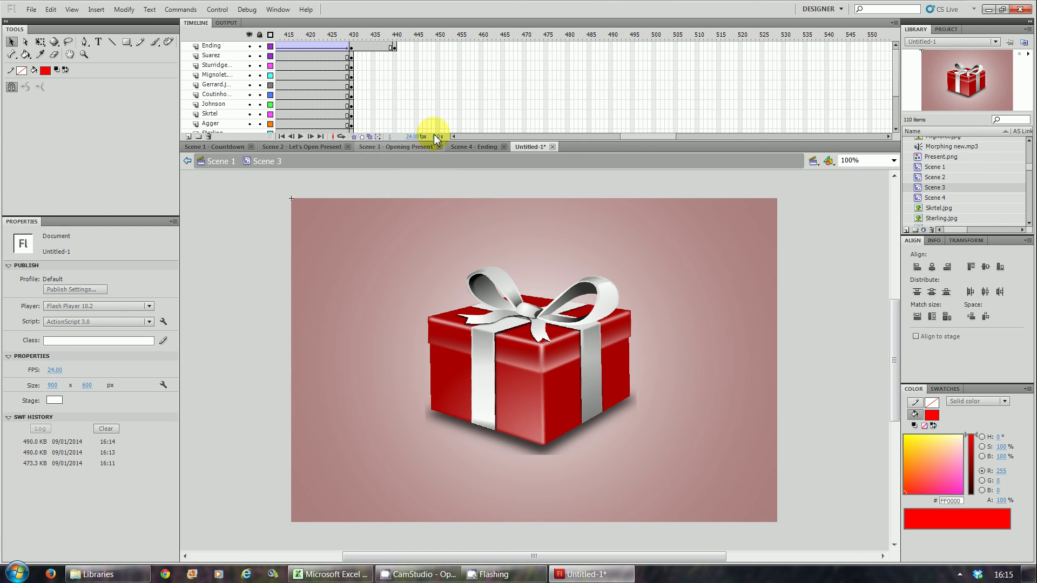
left_click_drag(893, 63, 898, 119)
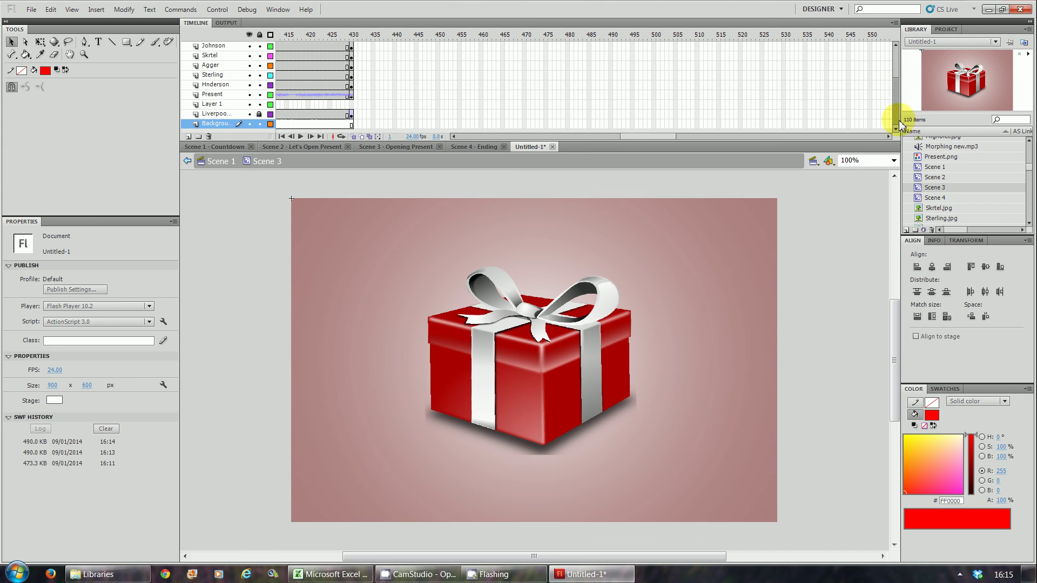
Extend the Scene 3 layer to frame 980 on the main timeline and add Layer 4 above it.
left_click(222, 163)
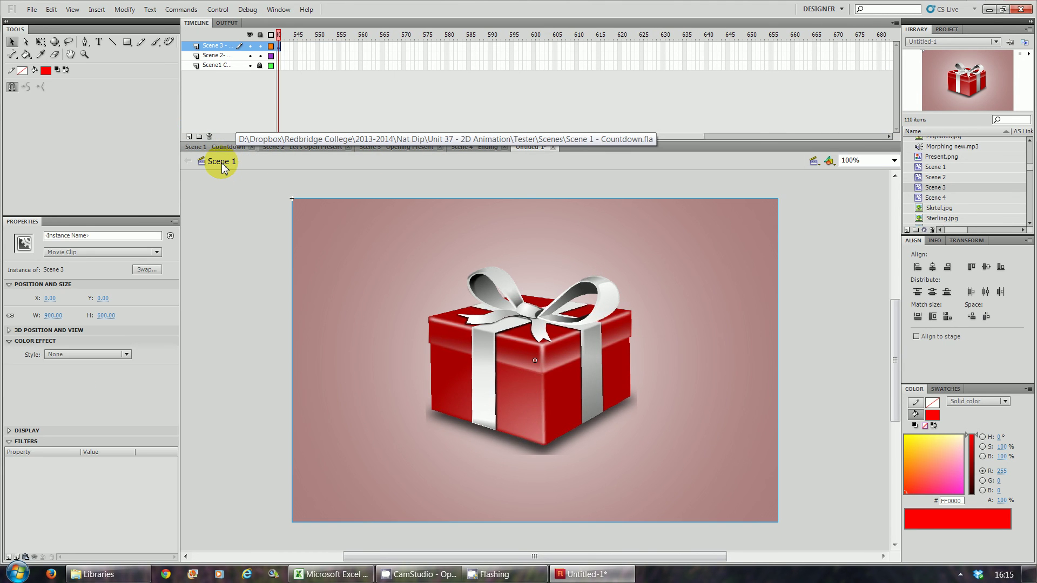
left_click_drag(670, 136, 666, 139)
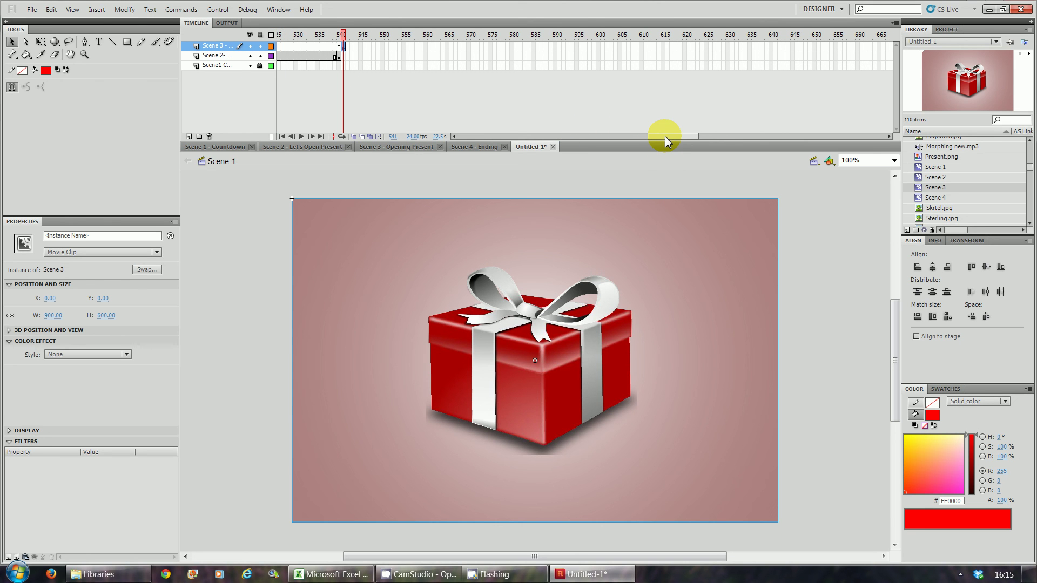
left_click_drag(669, 137, 791, 131)
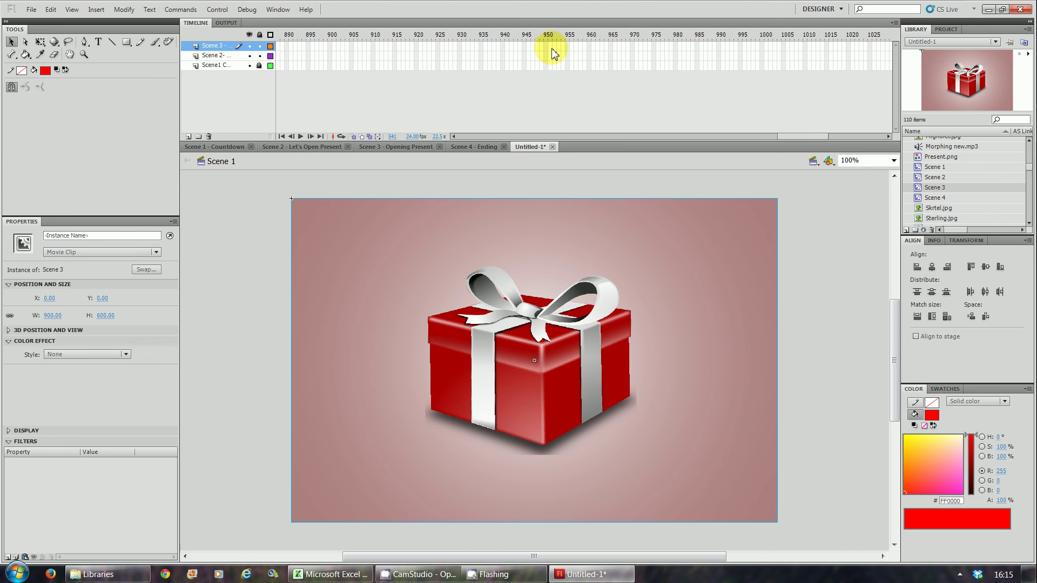
left_click(677, 48)
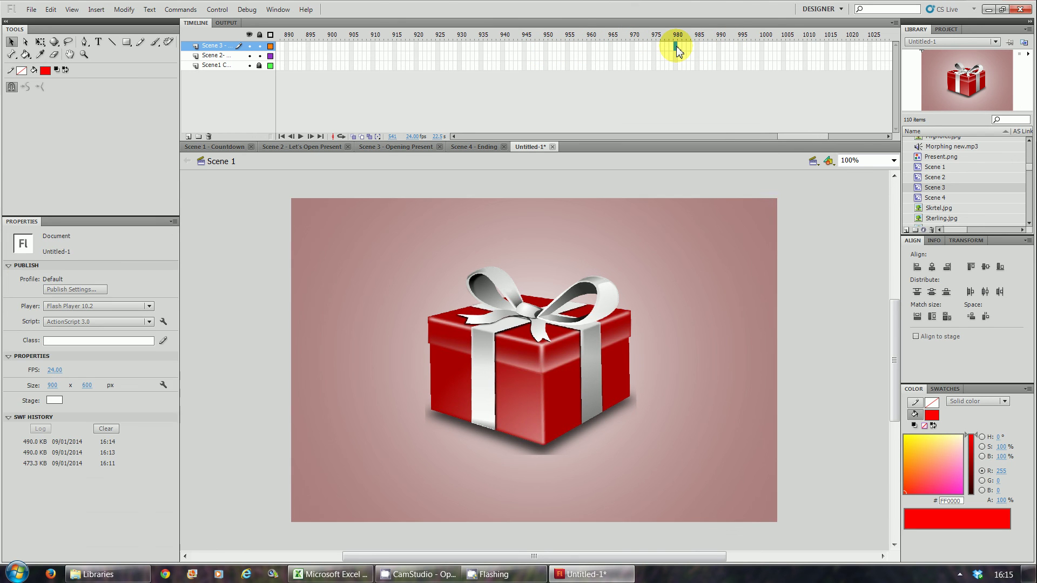
key("F5")
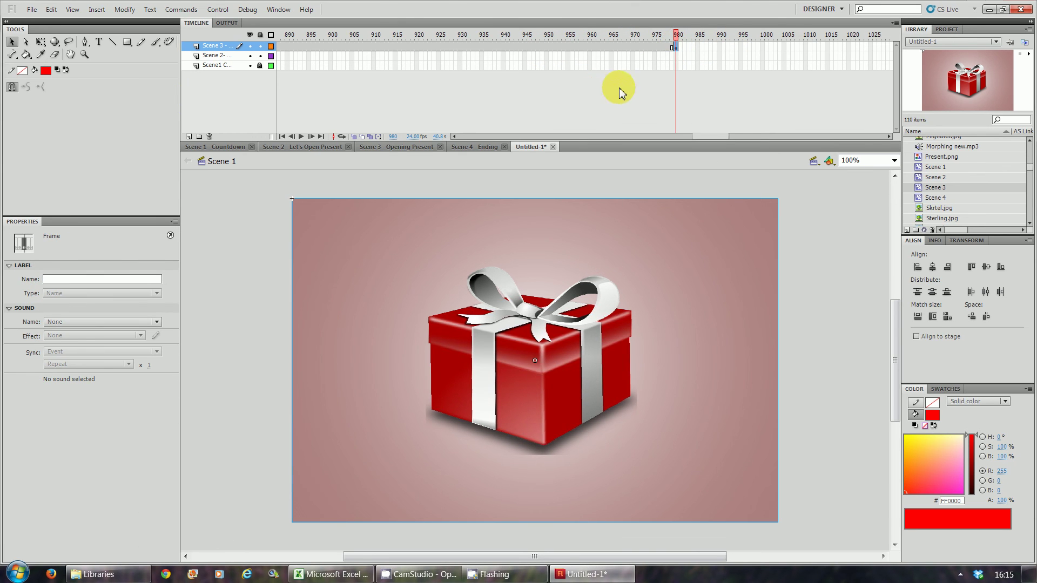
left_click(189, 137)
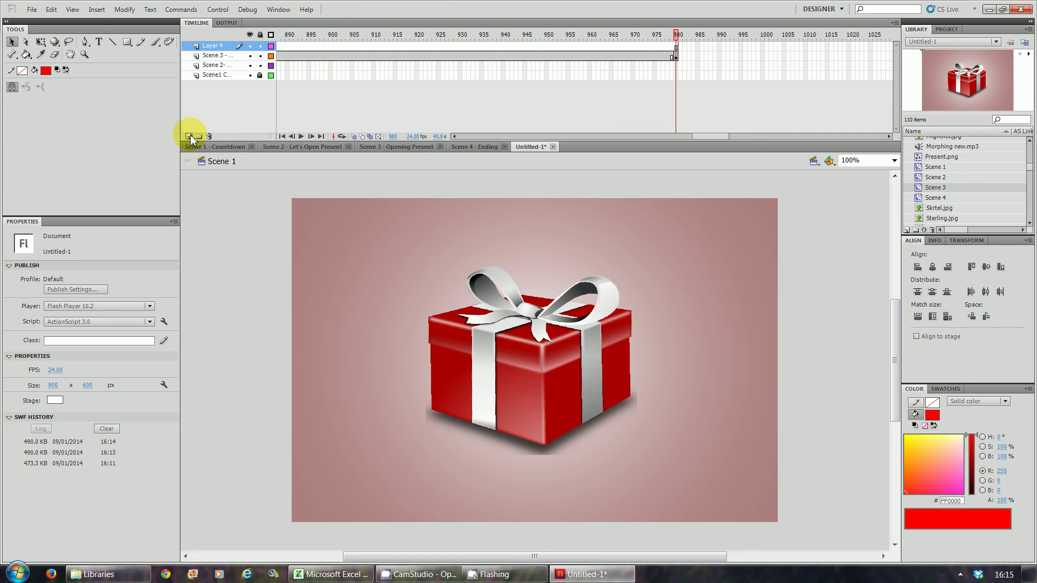
Select frame 981 on the new layer and rename the layer to Scene 4.
left_click(680, 47)
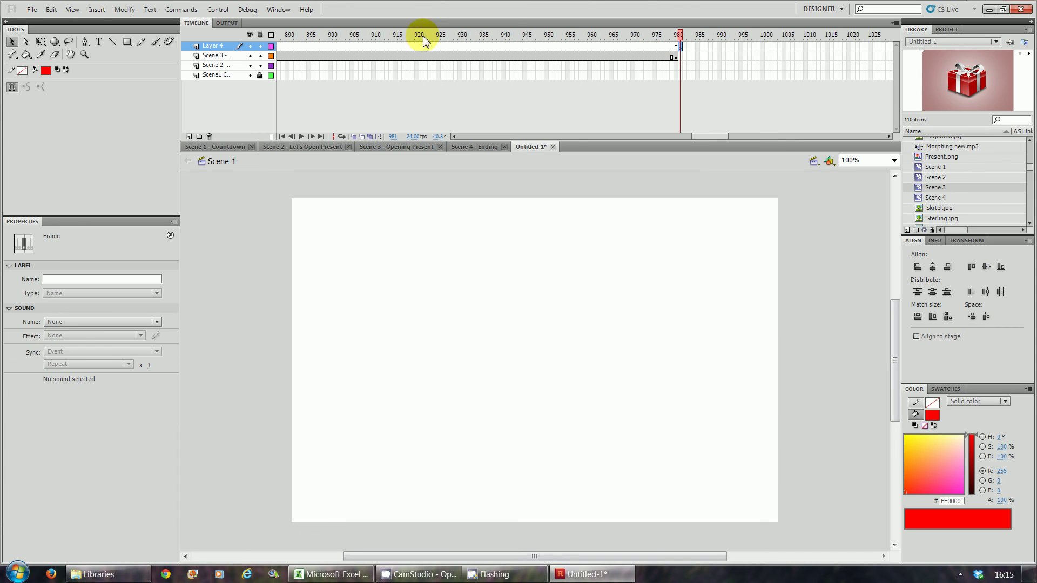
left_click(220, 48)
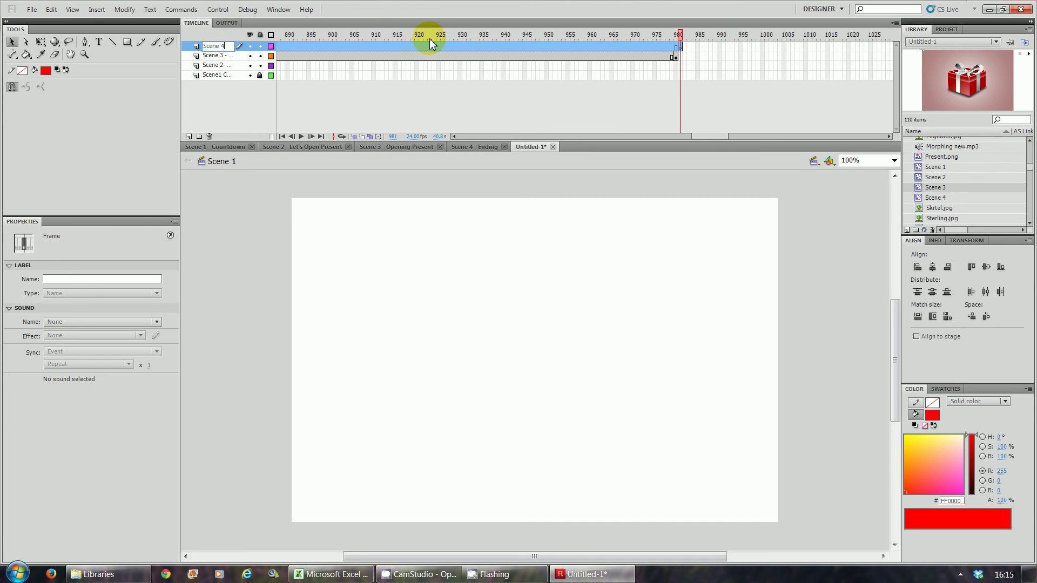
key("Return")
Place the Scene 4 clip on stage, aligned to the Ending file's layout at X -14.70, Y 5.00.
left_click_drag(926, 197, 453, 362)
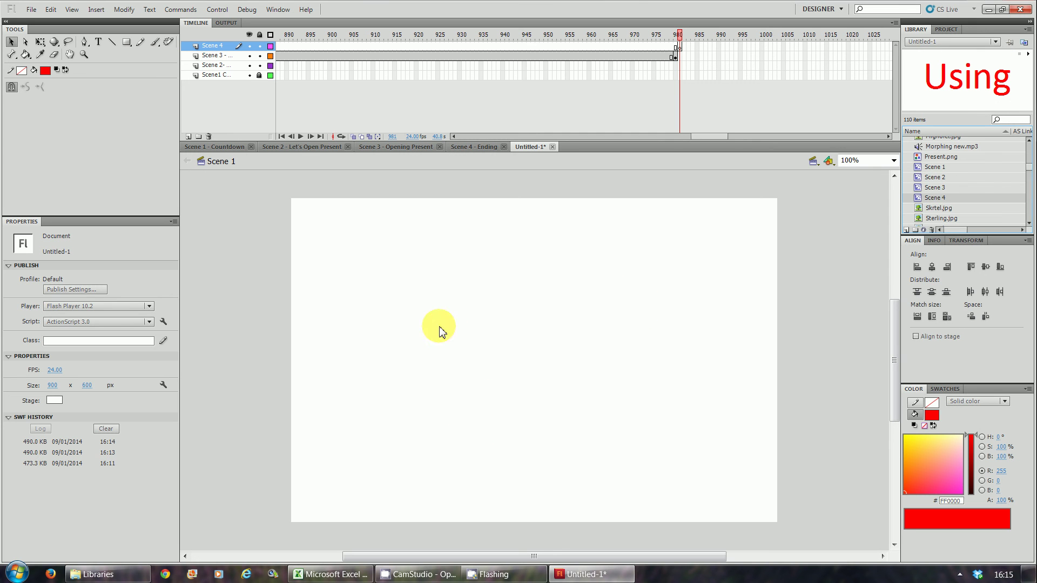
left_click_drag(937, 199, 523, 360)
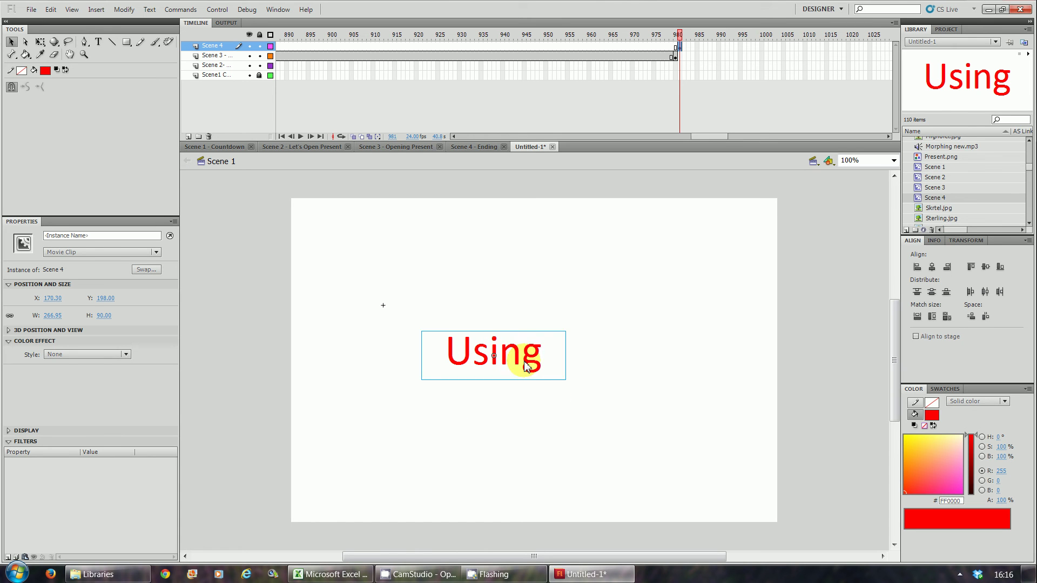
left_click_drag(545, 363, 446, 273)
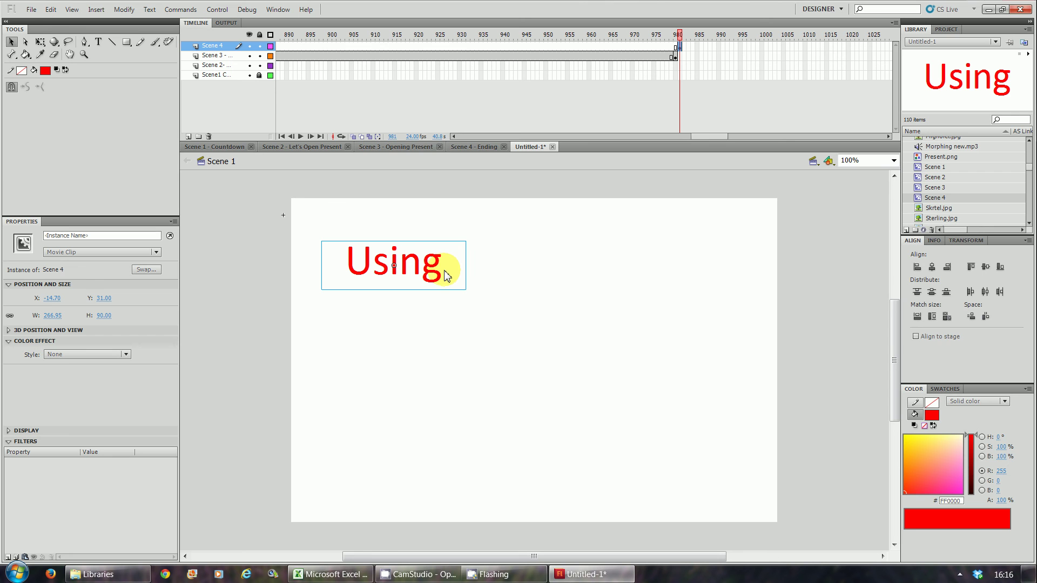
left_click(457, 150)
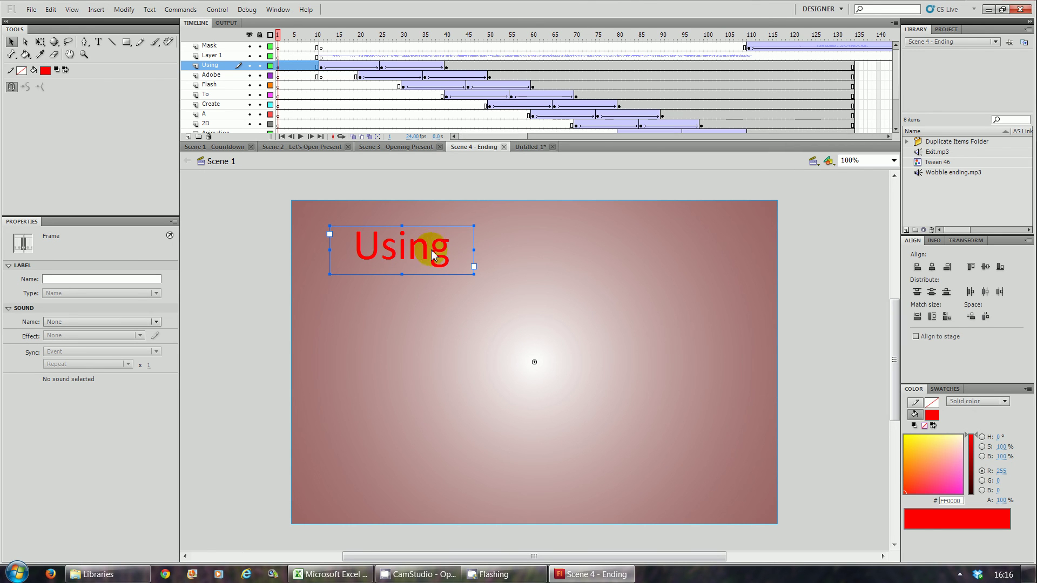
left_click(397, 244)
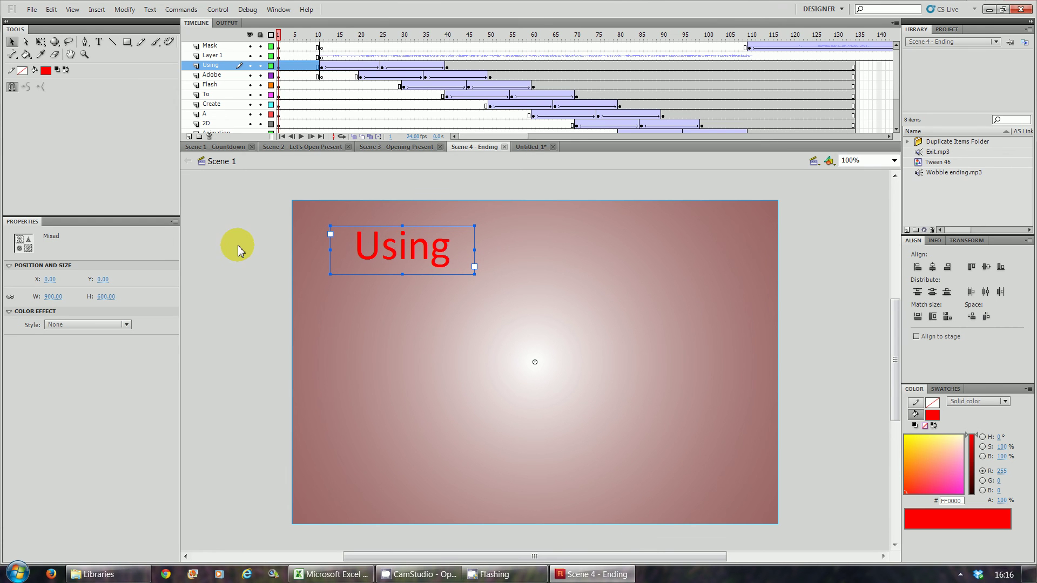
left_click(528, 147)
mouse_move(412, 259)
left_mouse_down()
mouse_move(432, 249)
mouse_move(420, 259)
left_mouse_up()
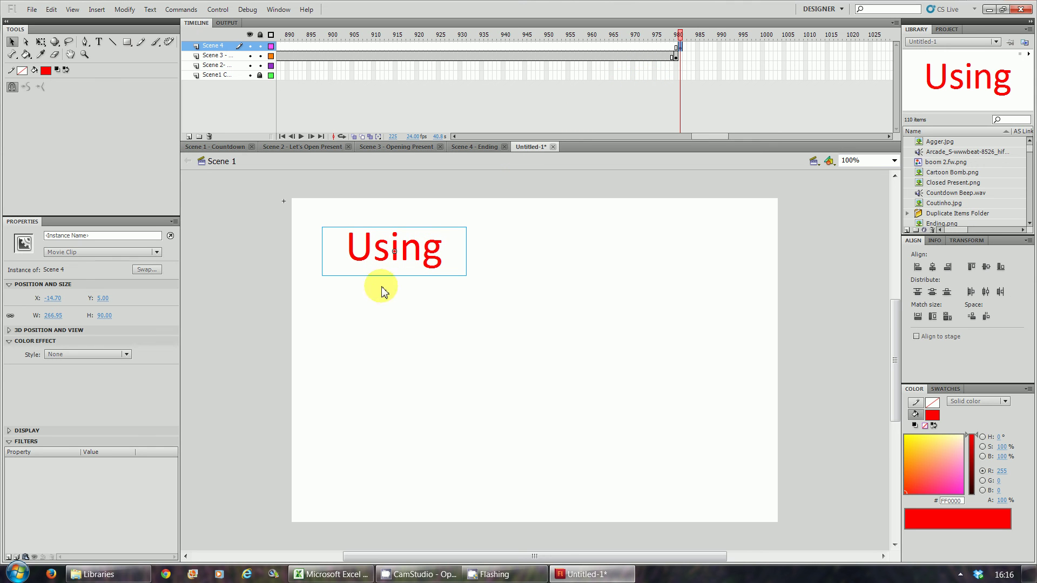
Open the Scene 4 clip to check how many frames it runs.
double_click(435, 259)
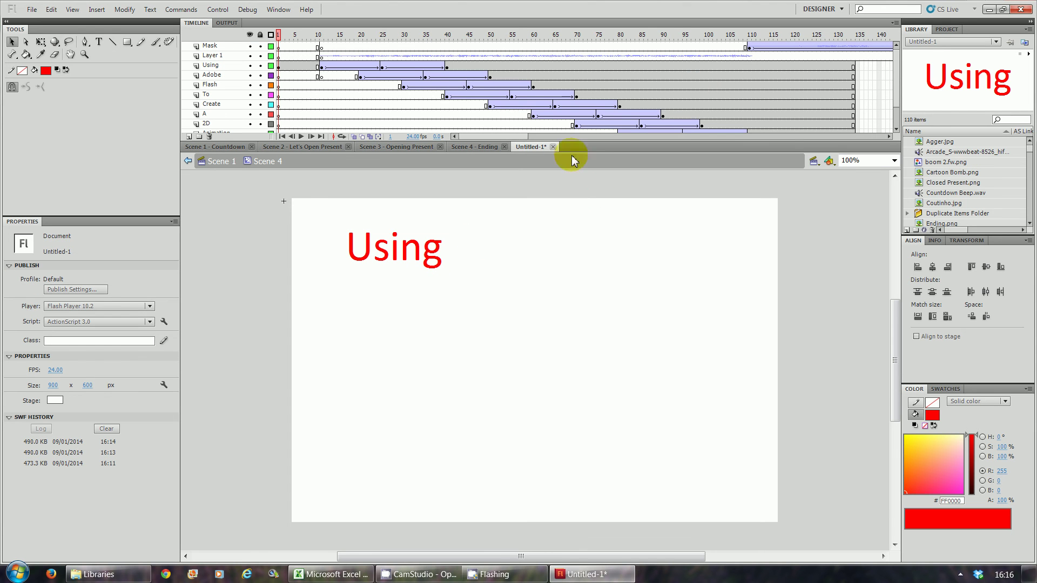
left_click_drag(510, 138, 594, 139)
left_click_drag(894, 84, 896, 128)
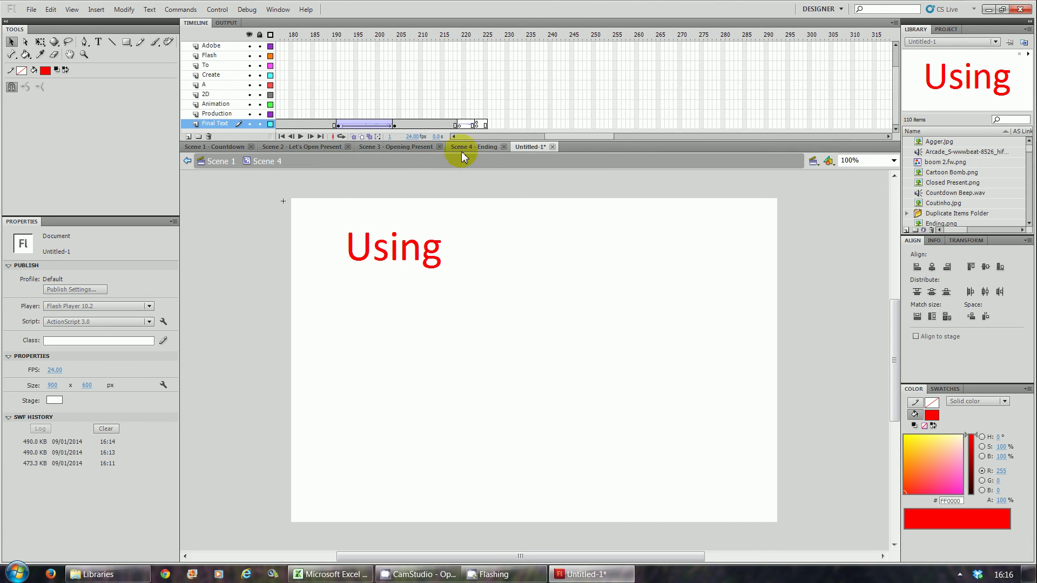
Back on Scene 1, extend the Scene 4 layer's frames out to frame 1205.
left_click(218, 164)
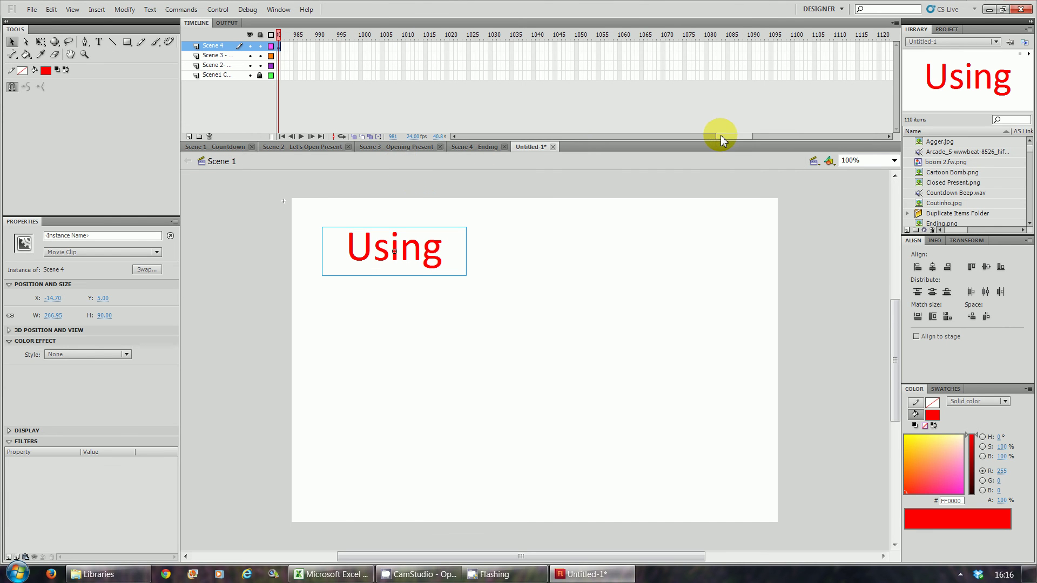
left_click_drag(720, 135, 712, 136)
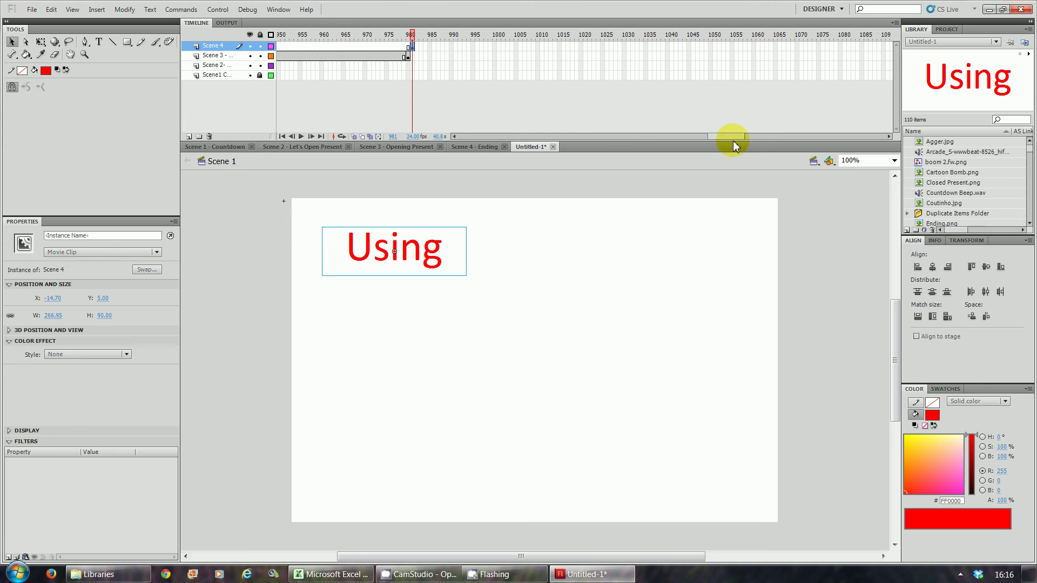
left_click_drag(728, 144, 763, 143)
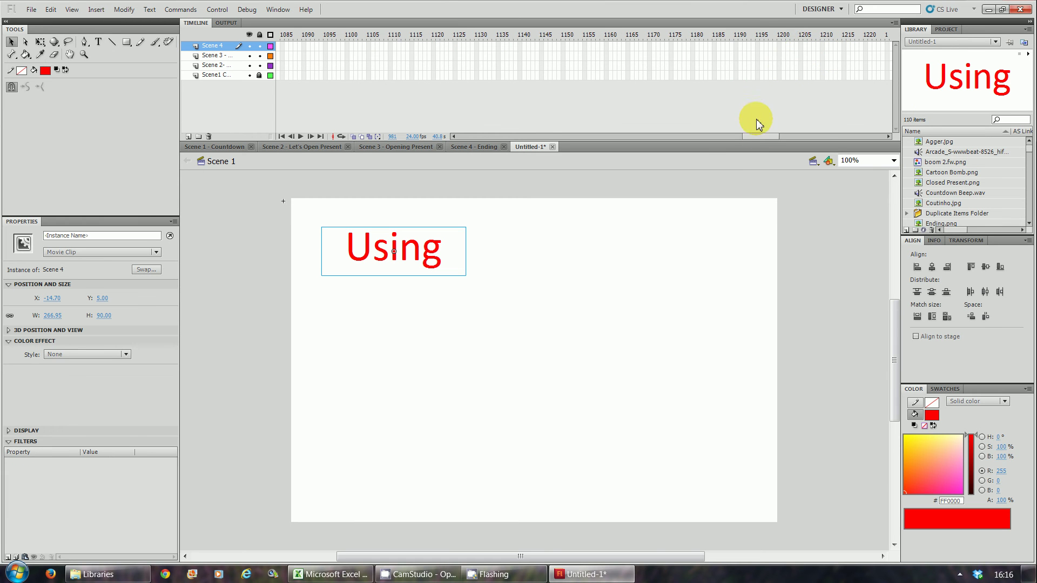
left_click_drag(745, 138, 773, 135)
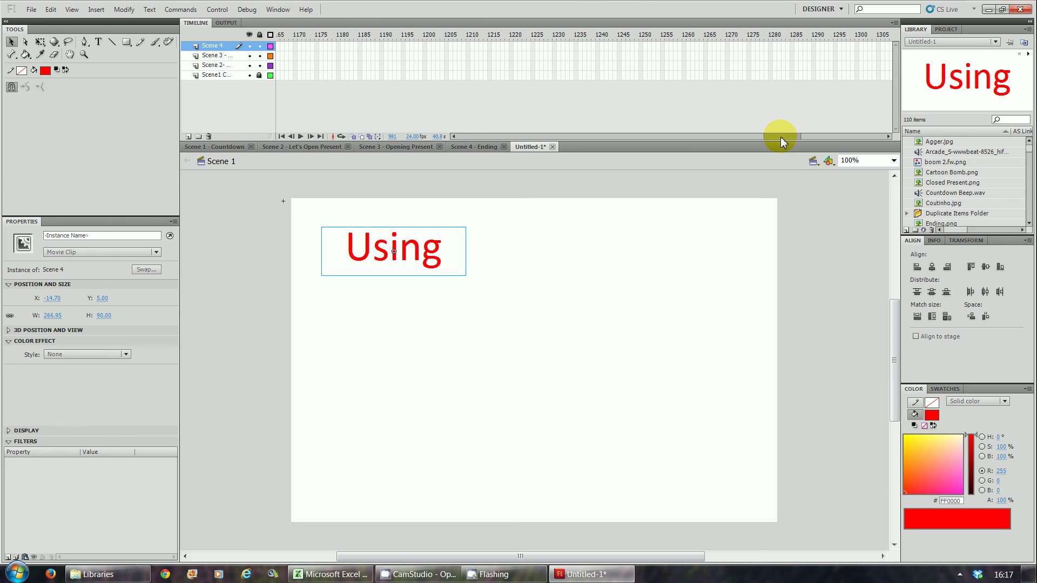
left_click(447, 47)
key("F5")
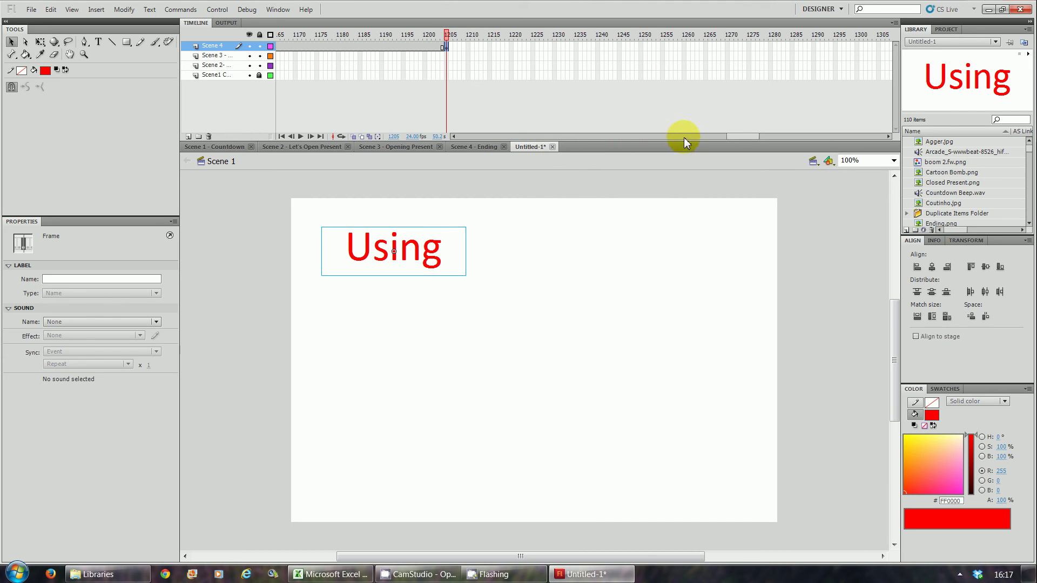
left_click_drag(743, 136, 527, 151)
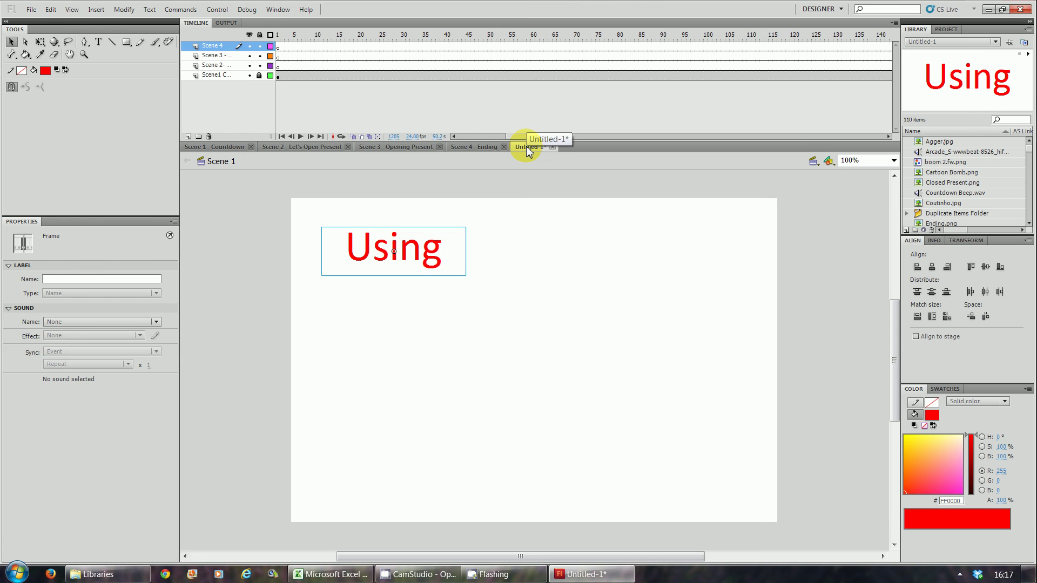
Preview the main timeline, then export and test the four-scene movie with Ctrl+Enter.
key("Return")
key("ctrl+Return")
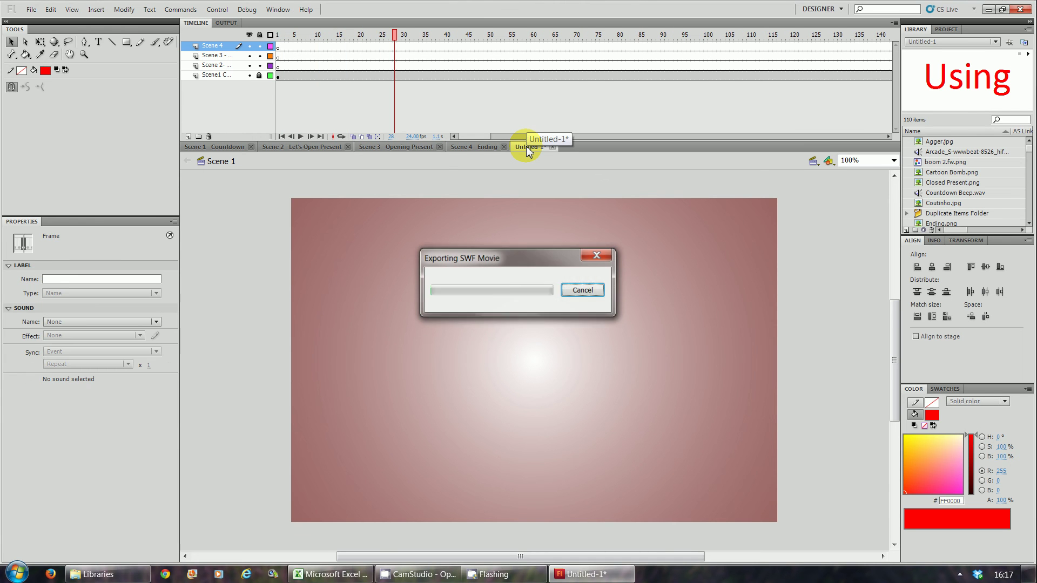